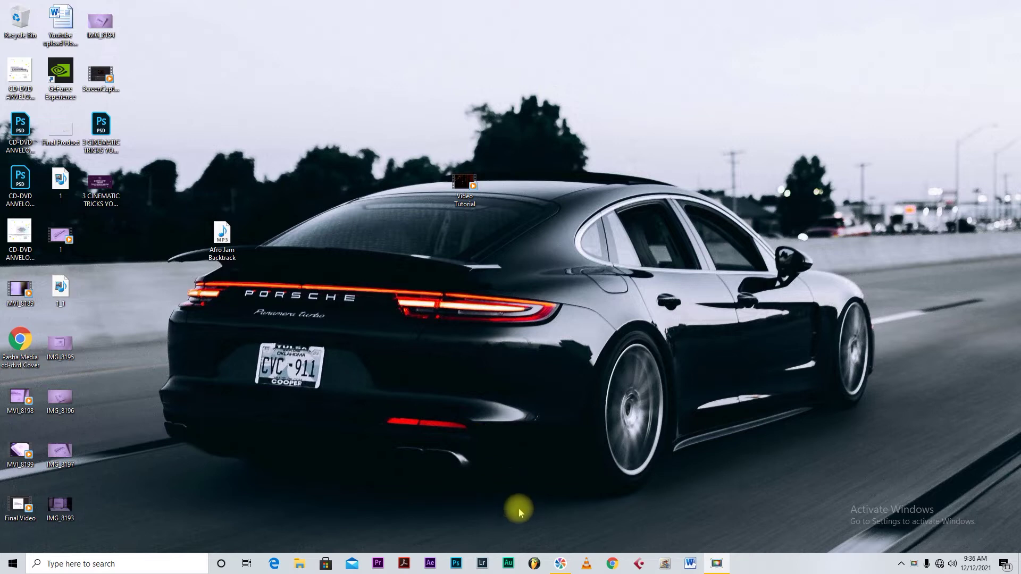
Step: Open Photoshop and create a new 1920 x 1080 pixel RGB document at 72 pixels/inch with a white background
{"action": "left_click", "coordinate": [456, 567]}
{"action": "key", "text": "space"}
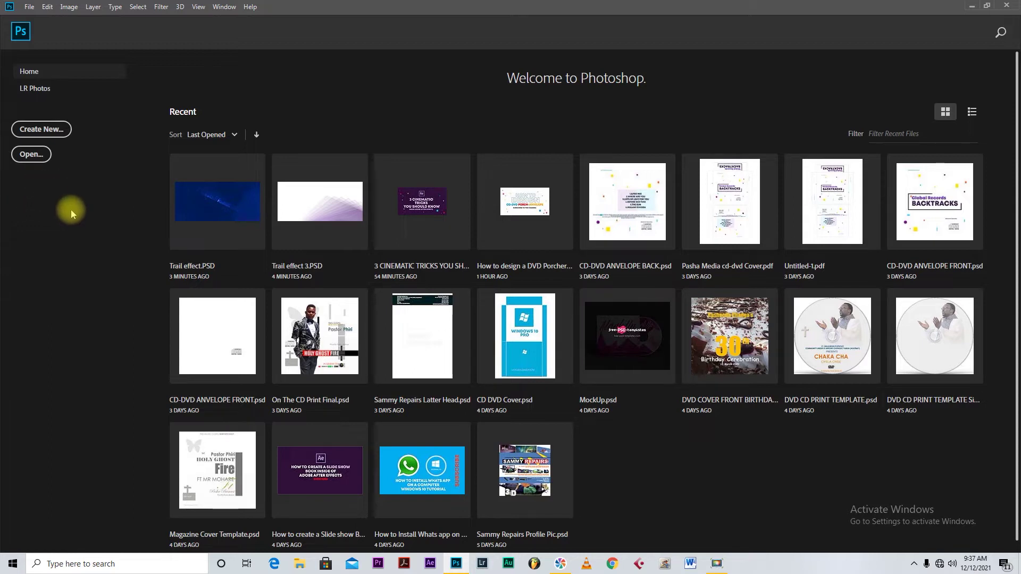
{"action": "left_click", "coordinate": [53, 133]}
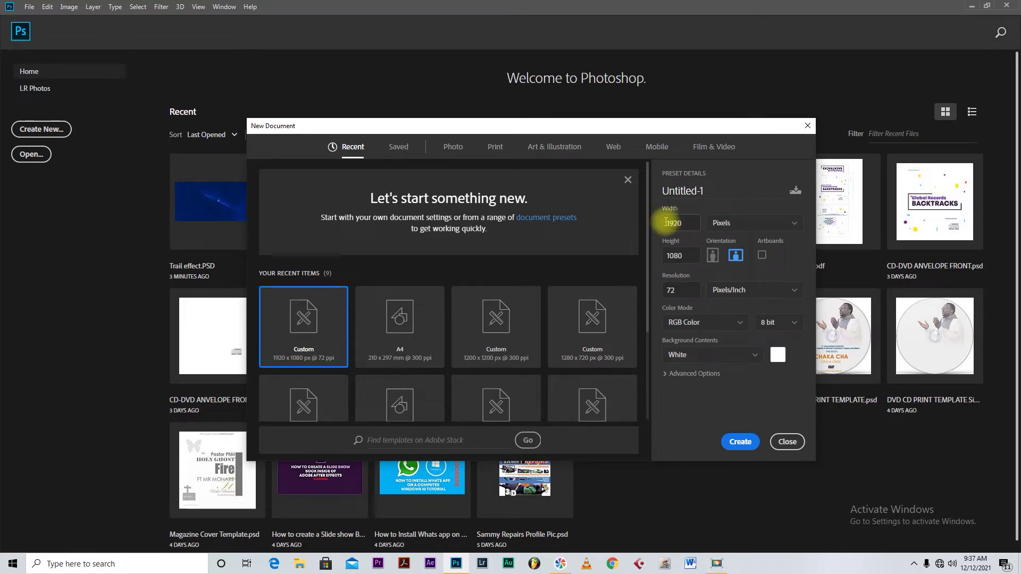
{"action": "left_click", "coordinate": [742, 442]}
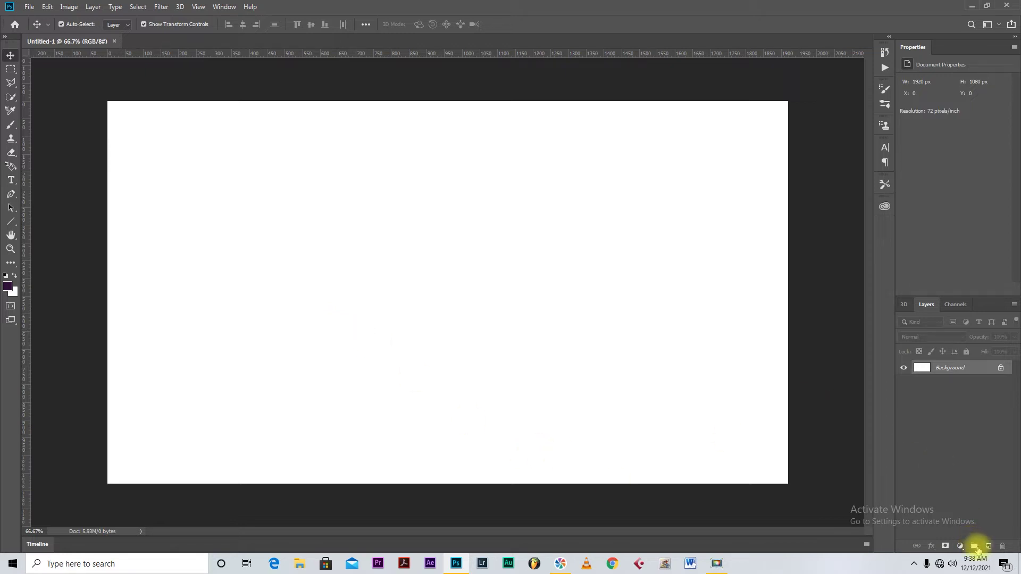
Step: Add a new layer above the background and fill it with the dark purple foreground colour
{"action": "left_click", "coordinate": [989, 546]}
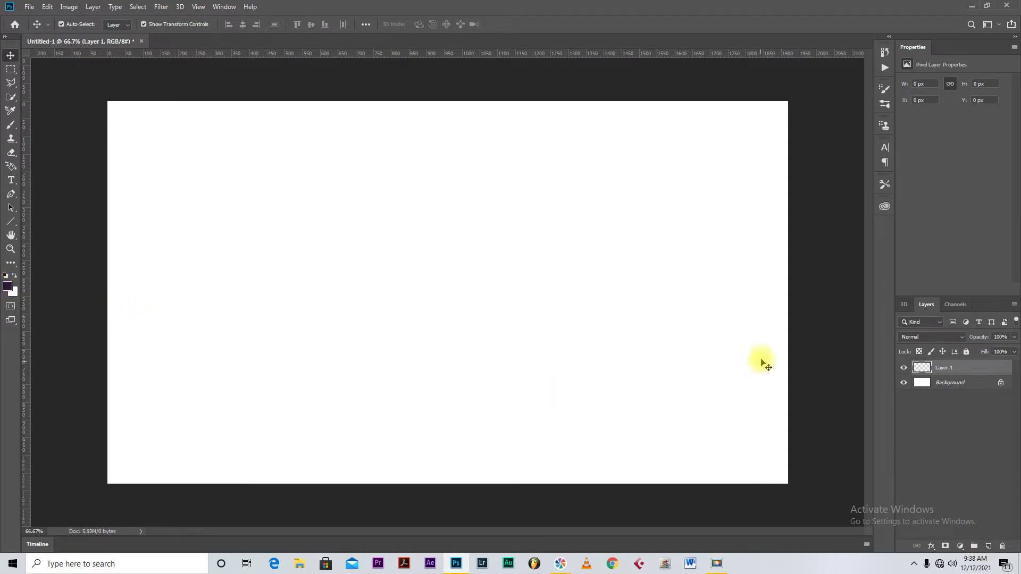
{"action": "key", "text": "alt+BackSpace"}
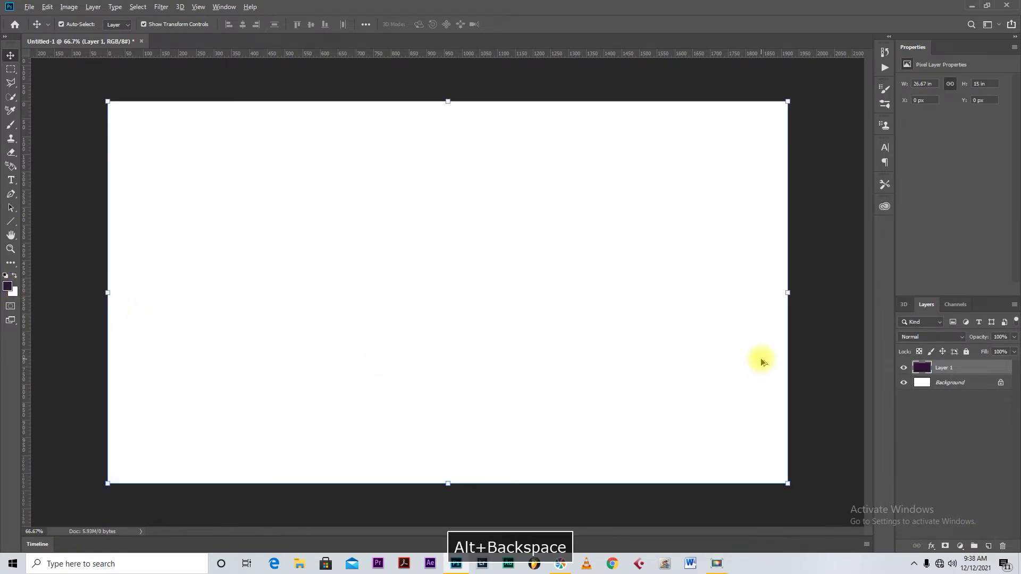
{"action": "left_click", "coordinate": [964, 473]}
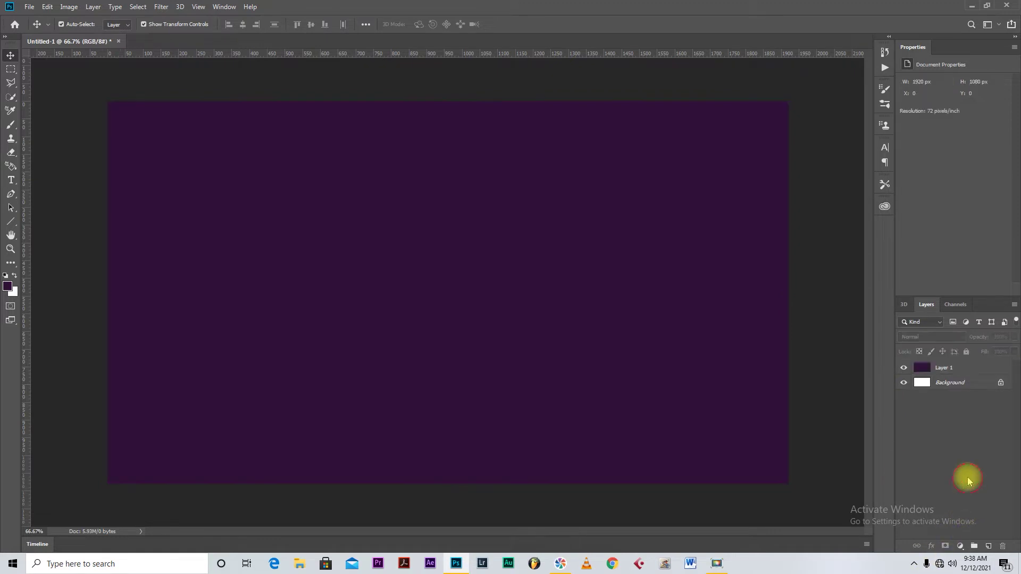
Step: Add a Gradient Overlay to Layer 1 using the orange-yellow-orange preset and open that gradient for editing
{"action": "left_click", "coordinate": [943, 372]}
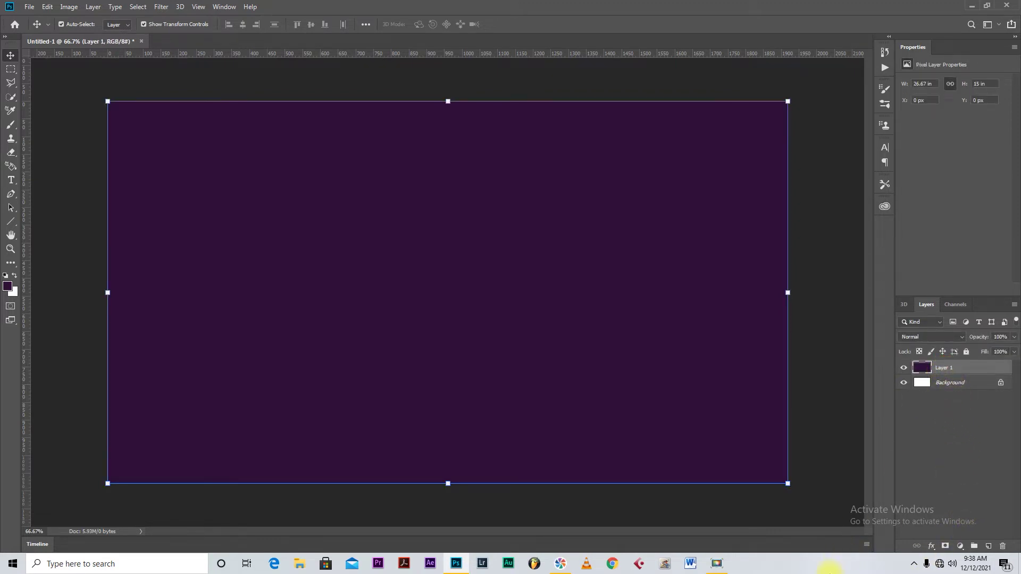
{"action": "left_click", "coordinate": [931, 547]}
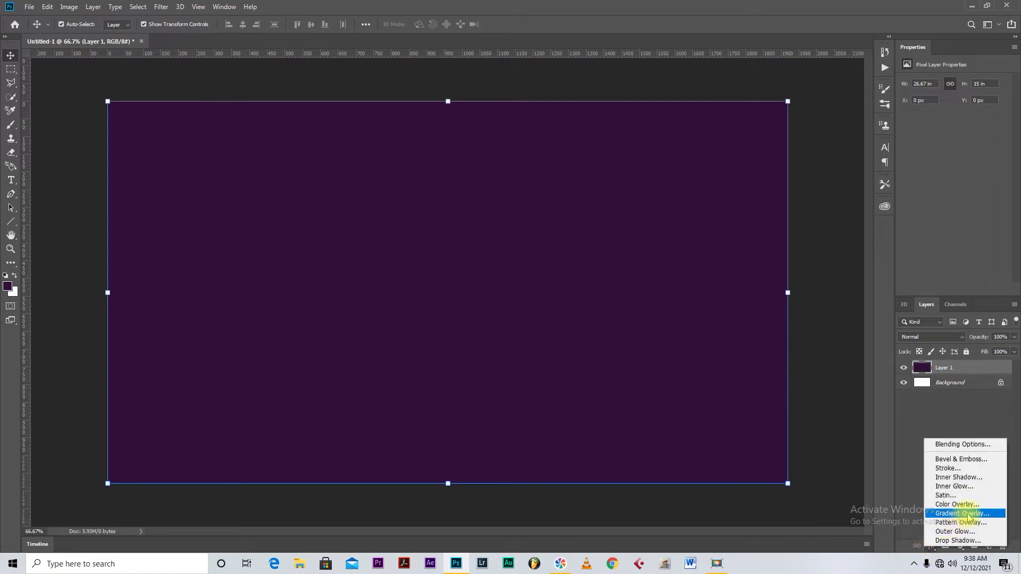
{"action": "key", "text": "Escape"}
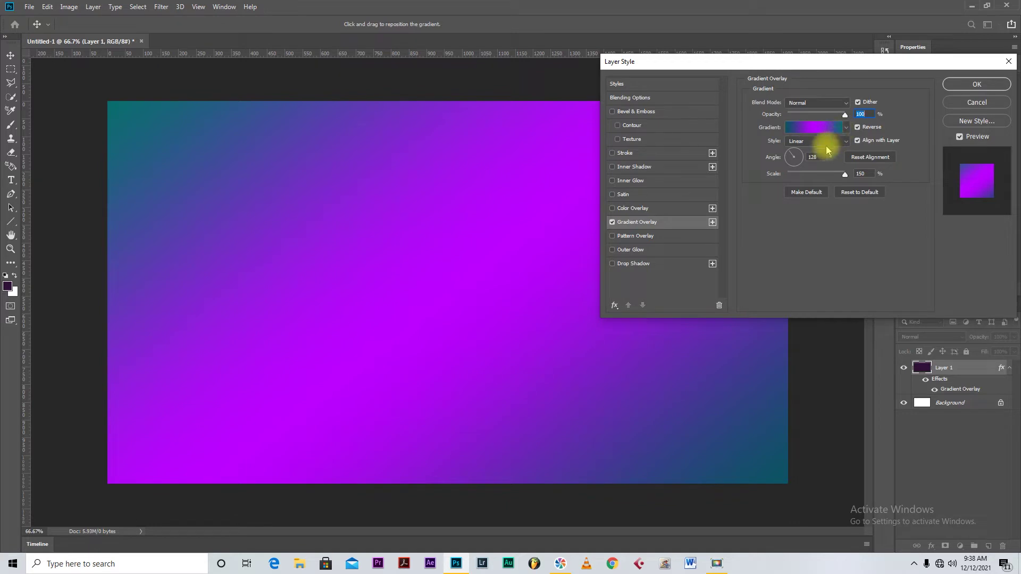
{"action": "left_click", "coordinate": [845, 128]}
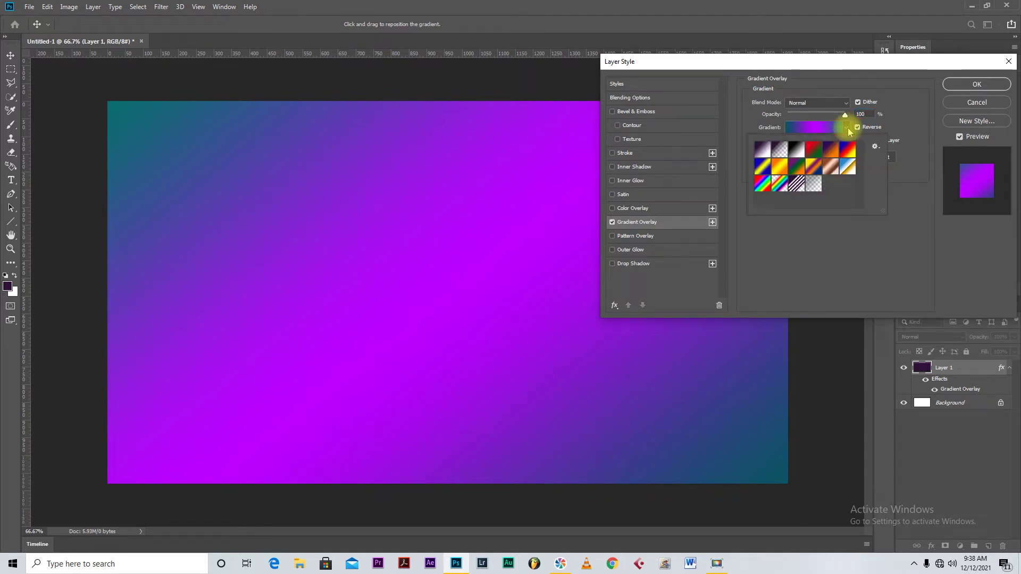
{"action": "left_click", "coordinate": [778, 168]}
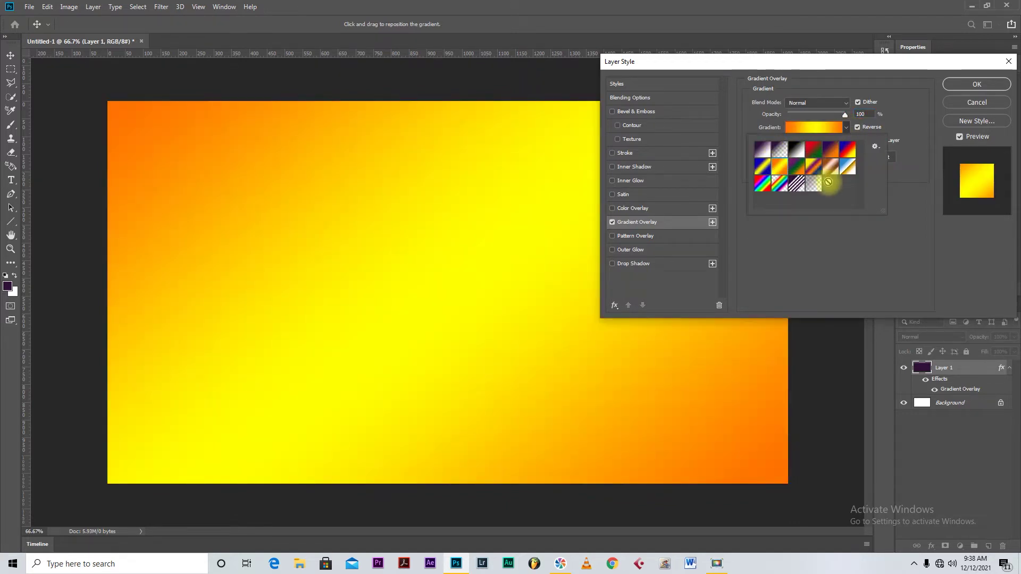
{"action": "left_click", "coordinate": [846, 128]}
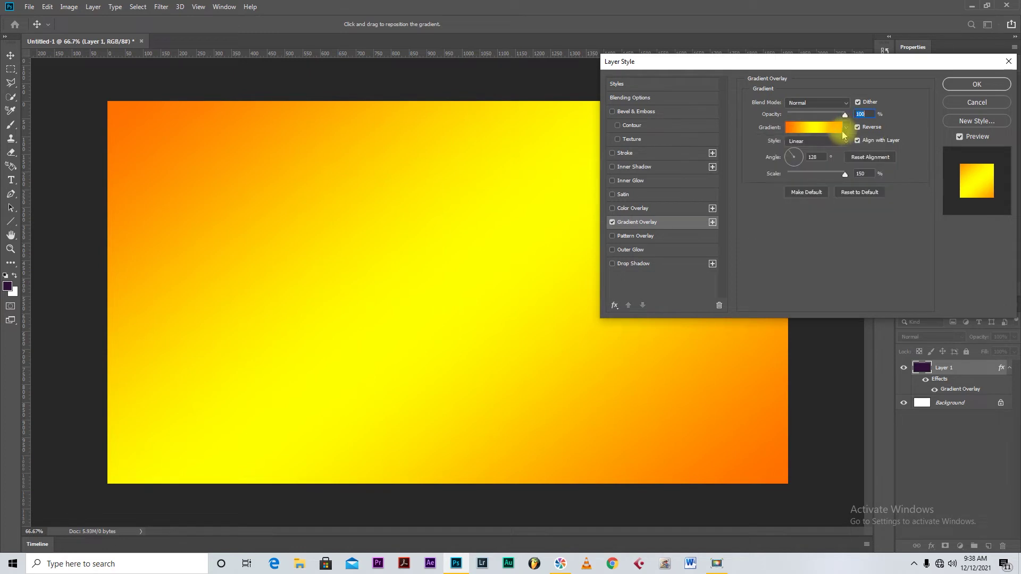
{"action": "left_click", "coordinate": [832, 128]}
Step: Set the gradient's starting colour stop at 0% to bright blue 0279ff
{"action": "left_click", "coordinate": [630, 246]}
{"action": "left_click", "coordinate": [677, 291]}
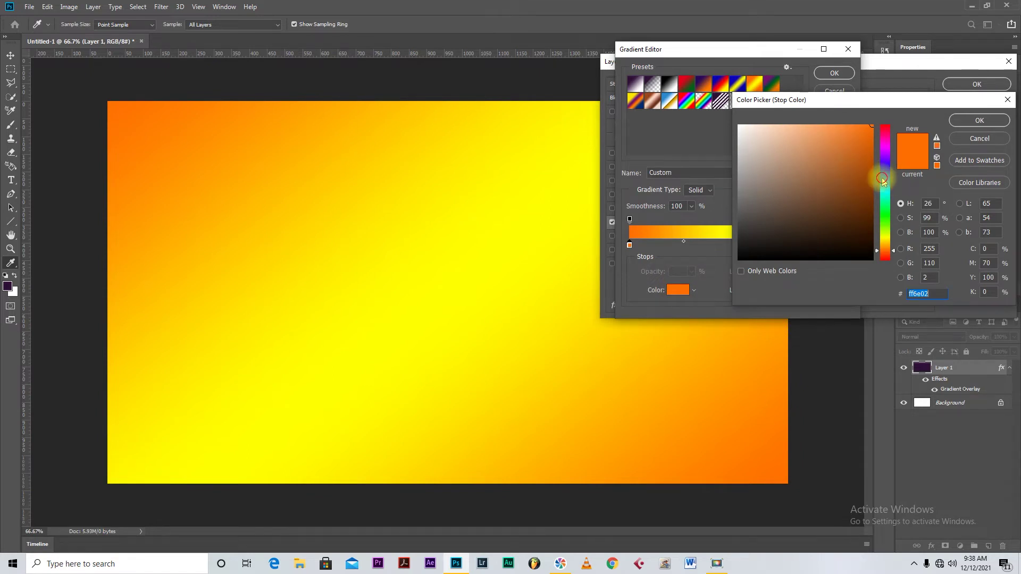
{"action": "left_click", "coordinate": [885, 178]}
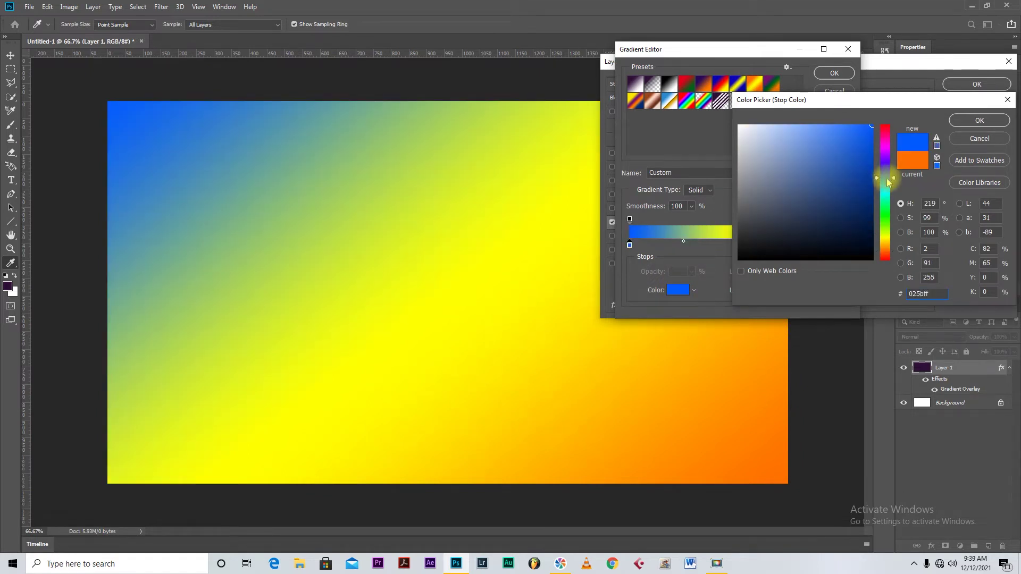
{"action": "left_click", "coordinate": [885, 180]}
{"action": "left_click", "coordinate": [960, 121]}
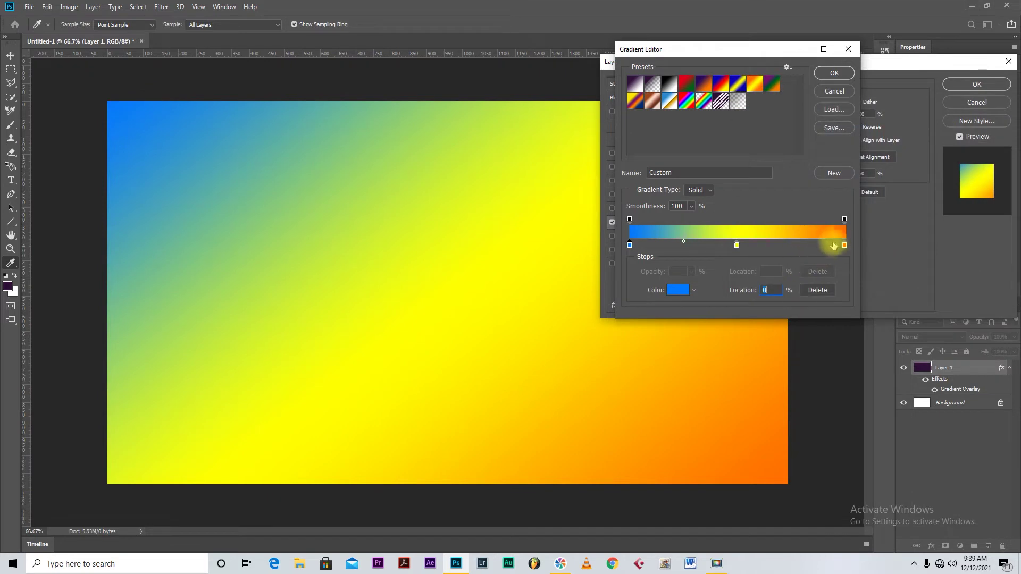
Step: Set the gradient's end colour stop at 100% to dark blue 0b3a73
{"action": "left_click", "coordinate": [844, 245]}
{"action": "left_click", "coordinate": [679, 292]}
{"action": "left_click", "coordinate": [887, 181]}
{"action": "left_click", "coordinate": [860, 199]}
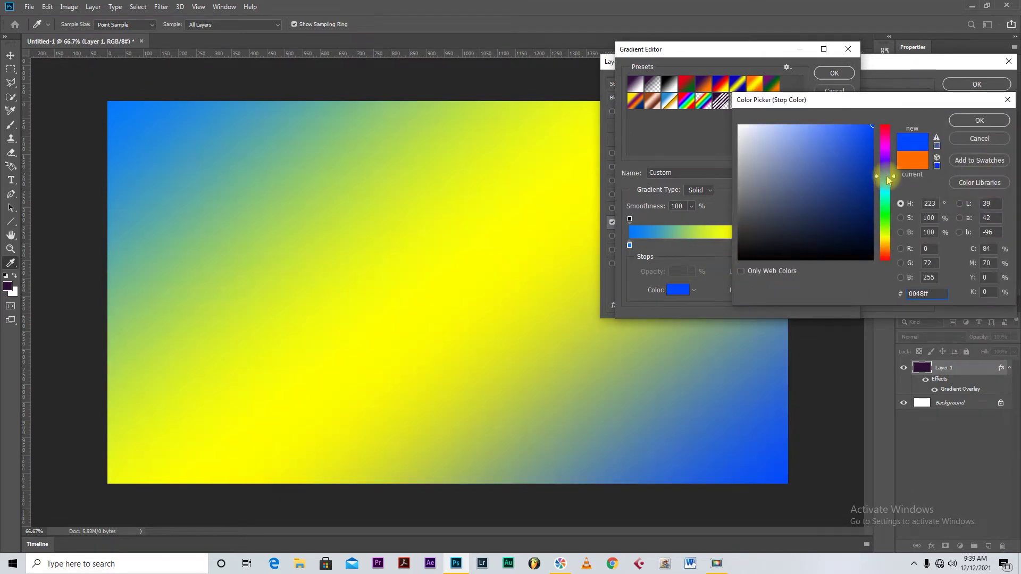
{"action": "left_click_drag", "start_coordinate": [890, 183], "coordinate": [890, 184]}
{"action": "left_click", "coordinate": [973, 118]}
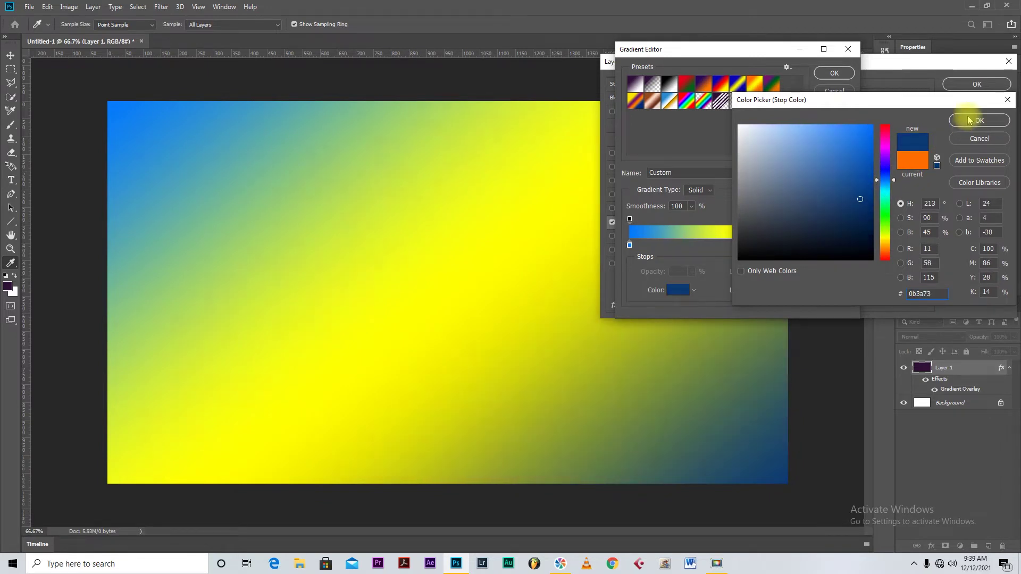
Step: Set the gradient's middle colour stop at 50% to very dark teal blue 022632
{"action": "left_click_drag", "start_coordinate": [745, 246], "coordinate": [738, 248]}
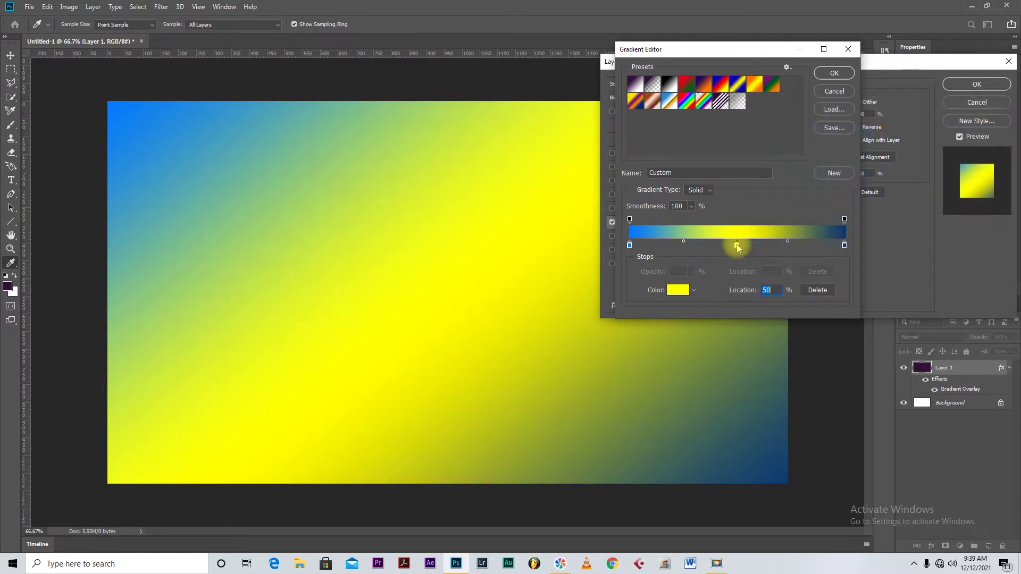
{"action": "left_click", "coordinate": [678, 290]}
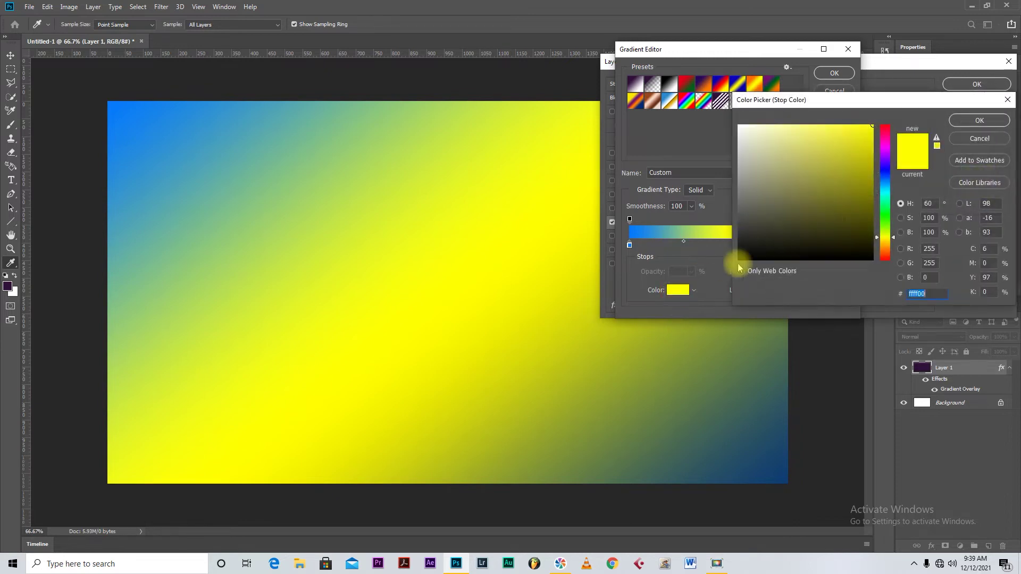
{"action": "left_click", "coordinate": [885, 187]}
{"action": "left_click", "coordinate": [848, 200]}
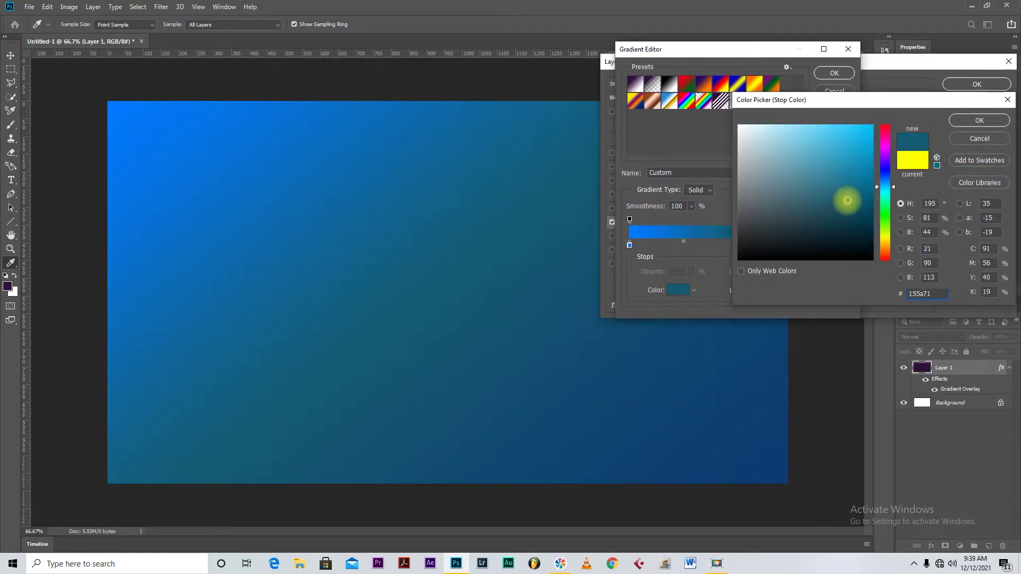
{"action": "left_click", "coordinate": [840, 206]}
{"action": "mouse_move", "coordinate": [841, 206]}
{"action": "left_mouse_down"}
{"action": "mouse_move", "coordinate": [800, 179]}
{"action": "mouse_move", "coordinate": [835, 156]}
{"action": "mouse_move", "coordinate": [861, 216]}
{"action": "left_mouse_up"}
{"action": "mouse_move", "coordinate": [861, 218]}
{"action": "left_mouse_down"}
{"action": "mouse_move", "coordinate": [857, 200]}
{"action": "mouse_move", "coordinate": [866, 234]}
{"action": "left_mouse_up"}
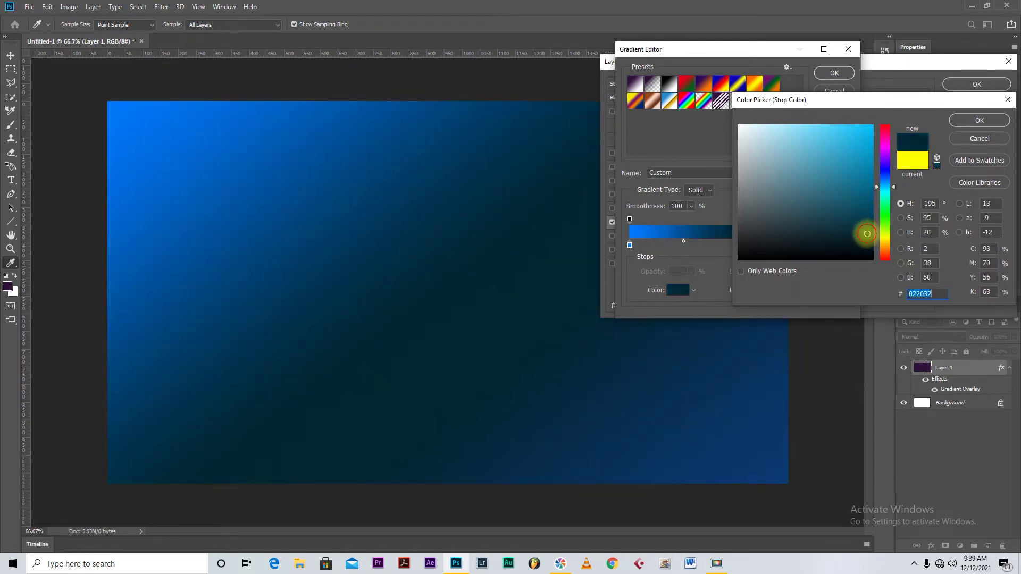
{"action": "left_click", "coordinate": [962, 121]}
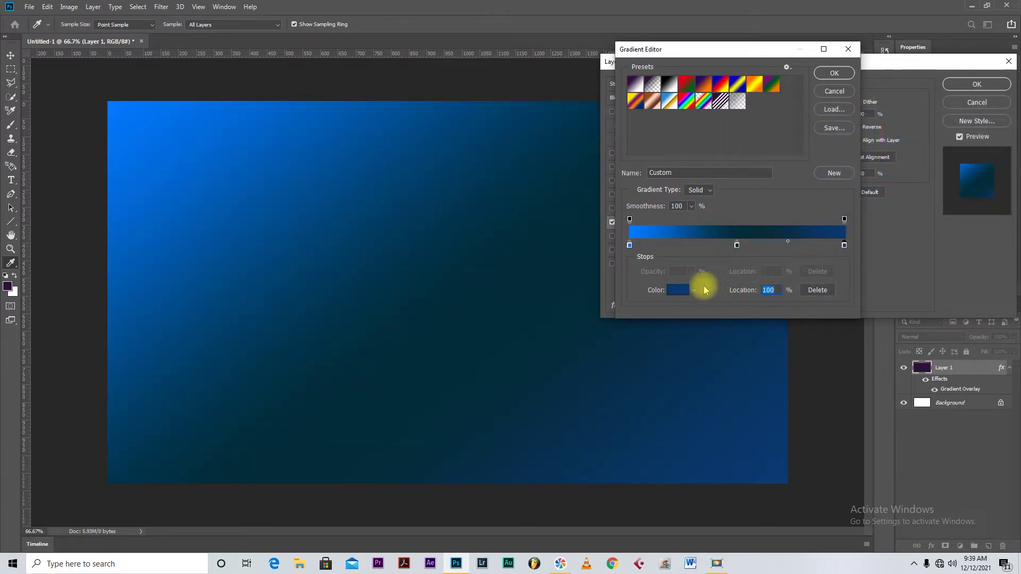
Step: Set the gradient's end colour stop at 100% to dark teal 103a43
{"action": "left_click", "coordinate": [678, 290]}
{"action": "mouse_move", "coordinate": [826, 232]}
{"action": "left_mouse_down"}
{"action": "mouse_move", "coordinate": [837, 222]}
{"action": "mouse_move", "coordinate": [848, 234]}
{"action": "mouse_move", "coordinate": [841, 224]}
{"action": "left_mouse_up"}
{"action": "left_click", "coordinate": [888, 188]}
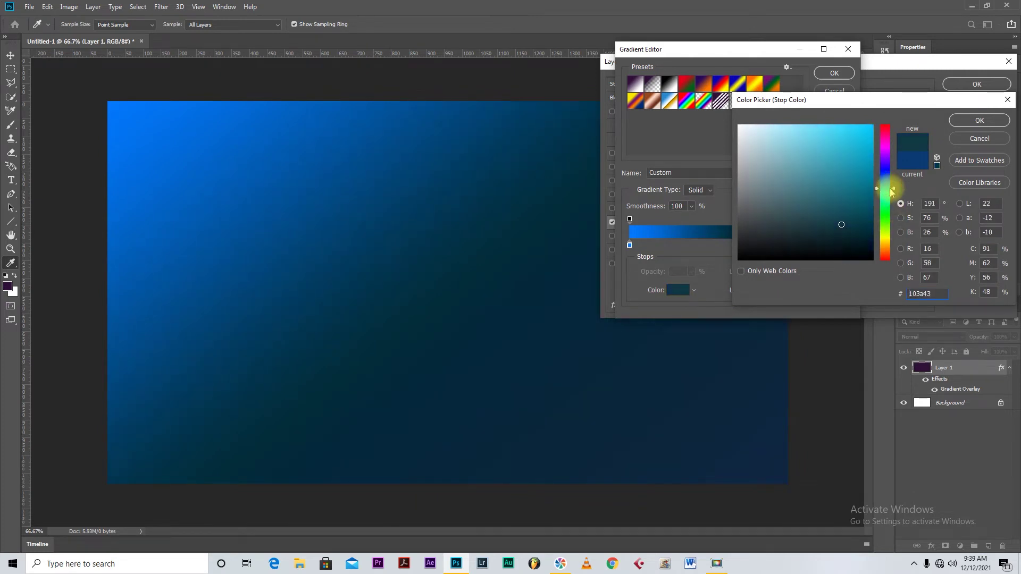
{"action": "left_click", "coordinate": [980, 121]}
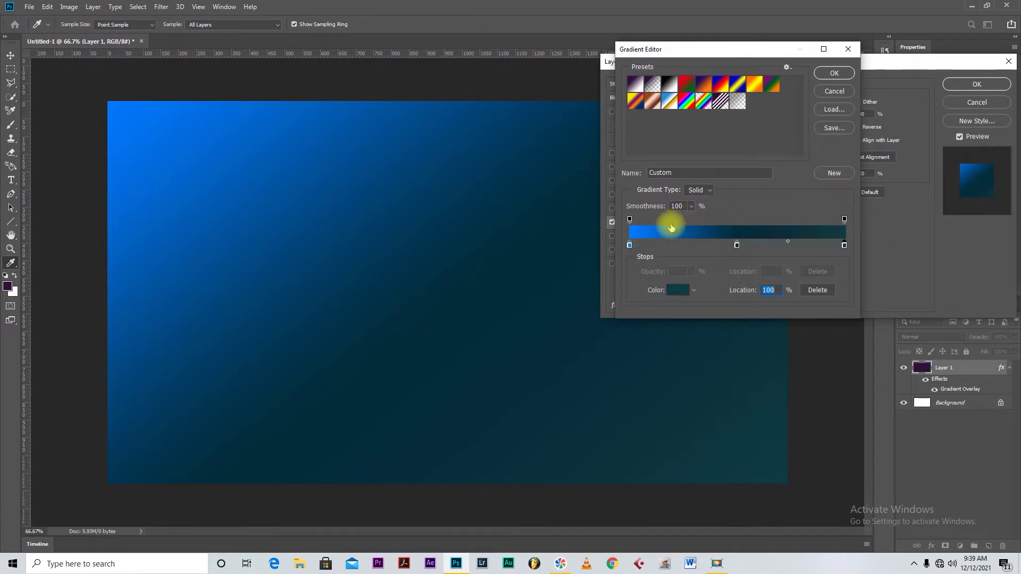
Step: Try dark green and magenta for the gradient's 0% colour stop, and settle on green 09c235
{"action": "left_click", "coordinate": [629, 245]}
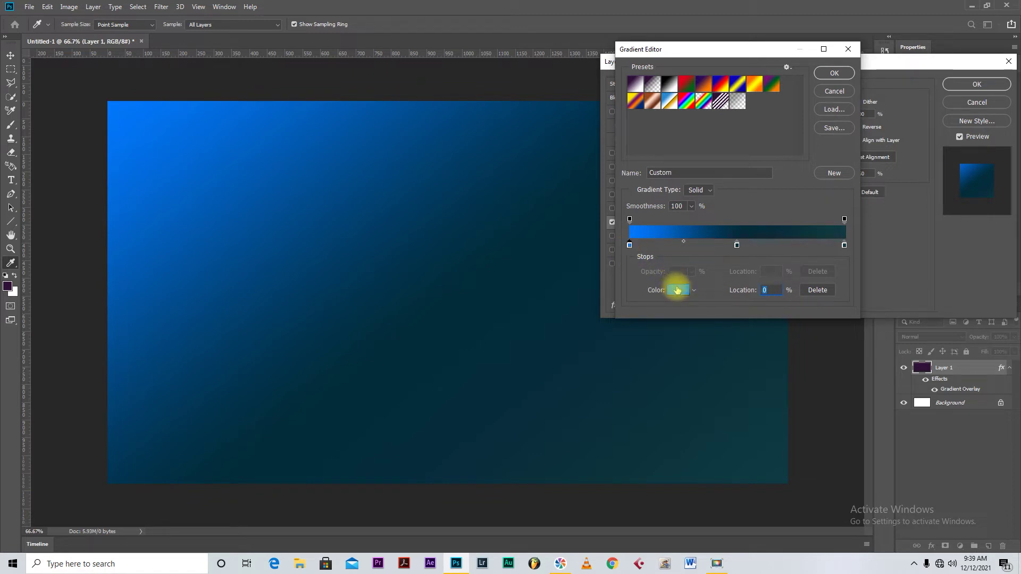
{"action": "left_click", "coordinate": [676, 291]}
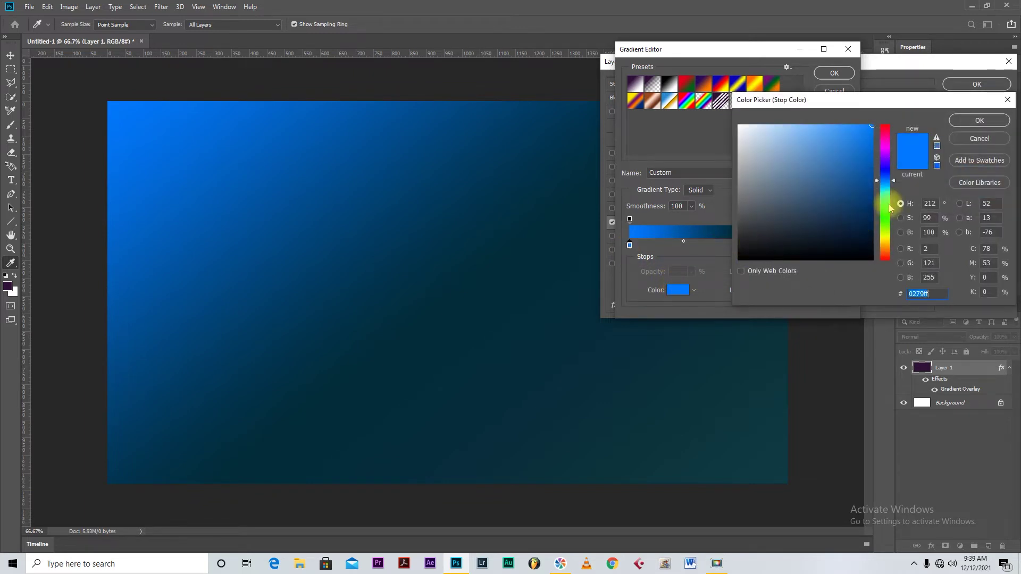
{"action": "left_click", "coordinate": [855, 227]}
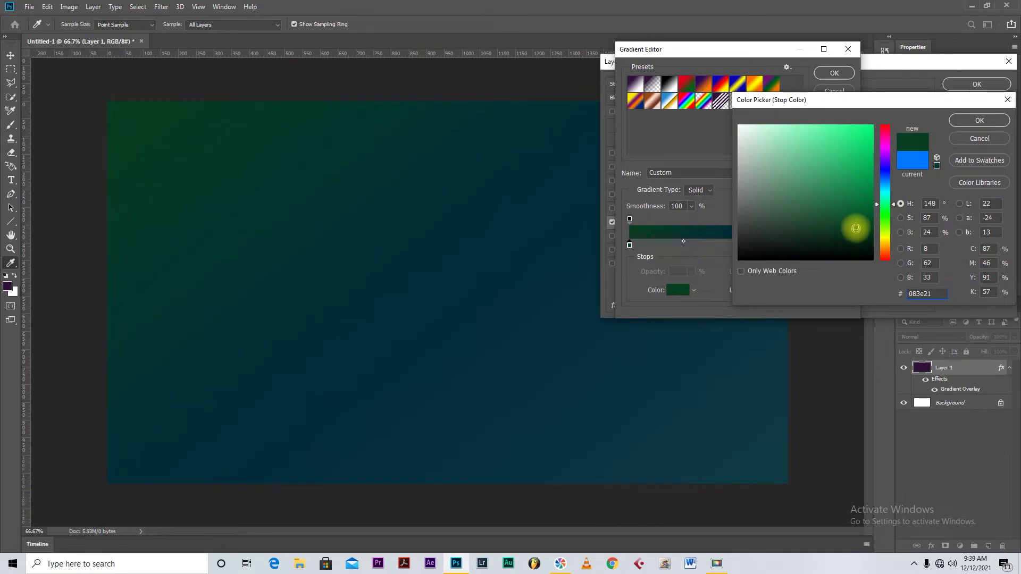
{"action": "left_click_drag", "start_coordinate": [864, 203], "coordinate": [866, 157]}
{"action": "left_click", "coordinate": [885, 147]}
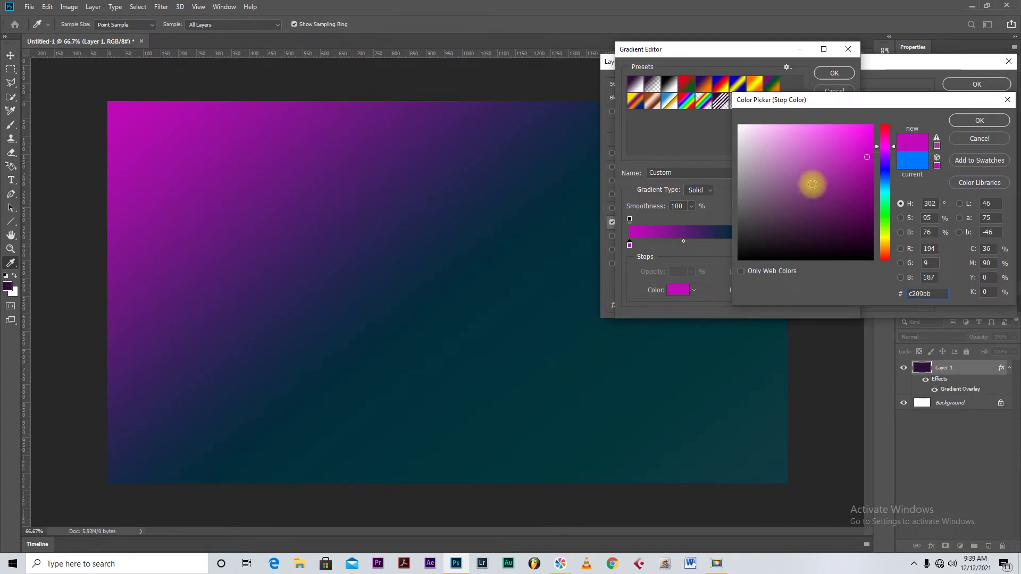
{"action": "left_click", "coordinate": [886, 210]}
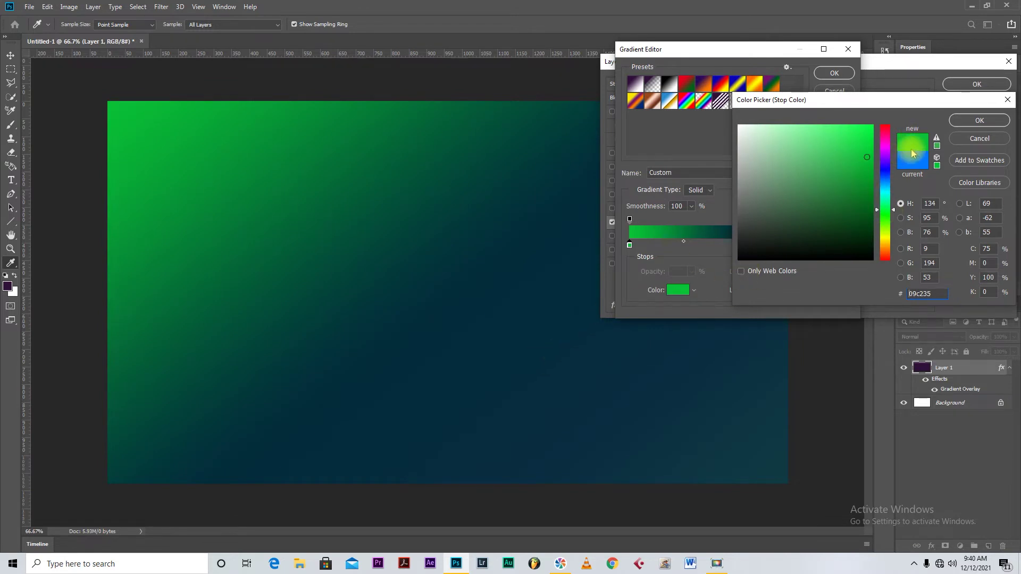
{"action": "left_click", "coordinate": [979, 121]}
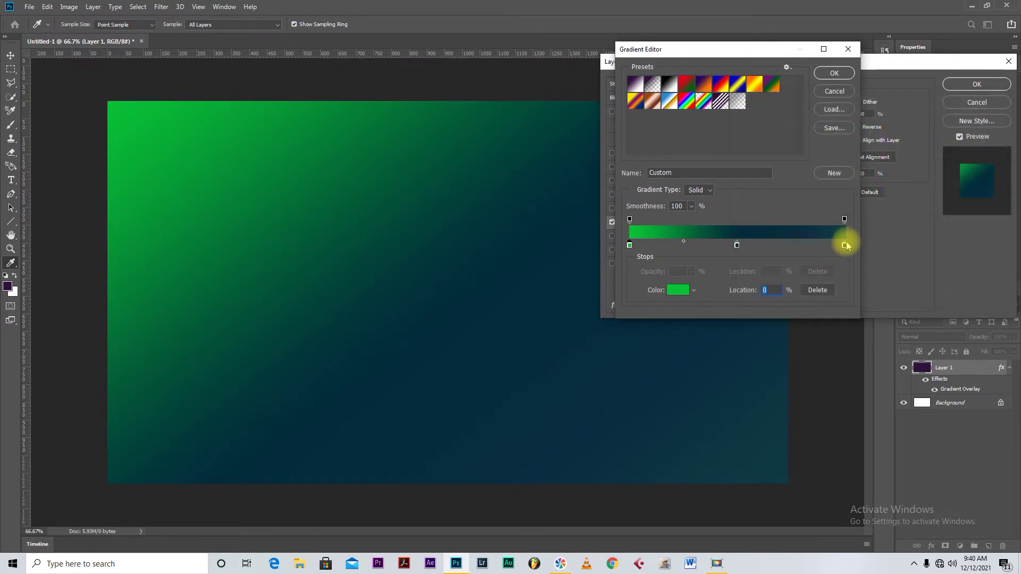
Step: Set the gradient's 100% colour stop to dark teal 104043 and apply the finished Gradient Overlay to Layer 1
{"action": "left_click", "coordinate": [844, 245]}
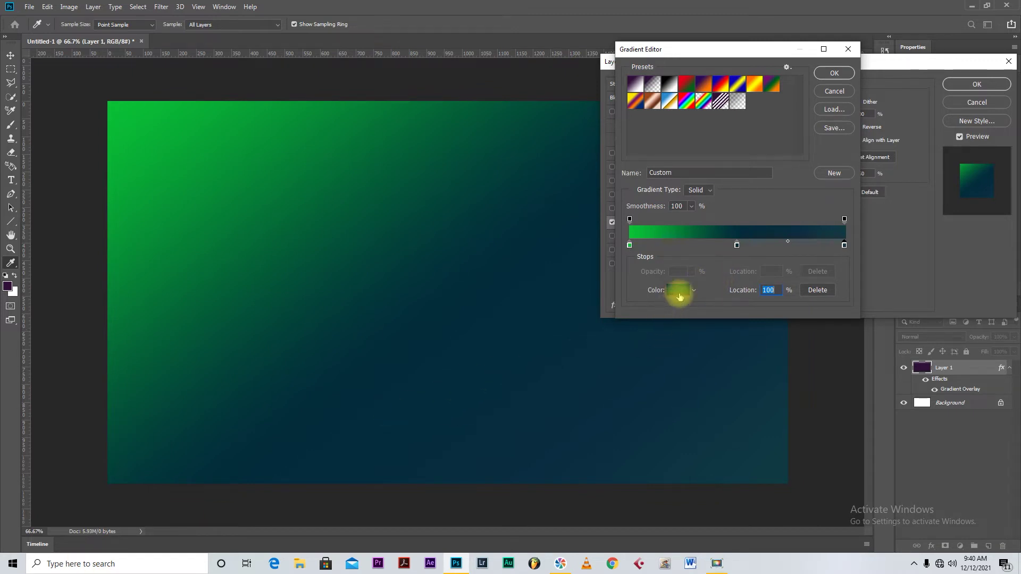
{"action": "left_click", "coordinate": [680, 293]}
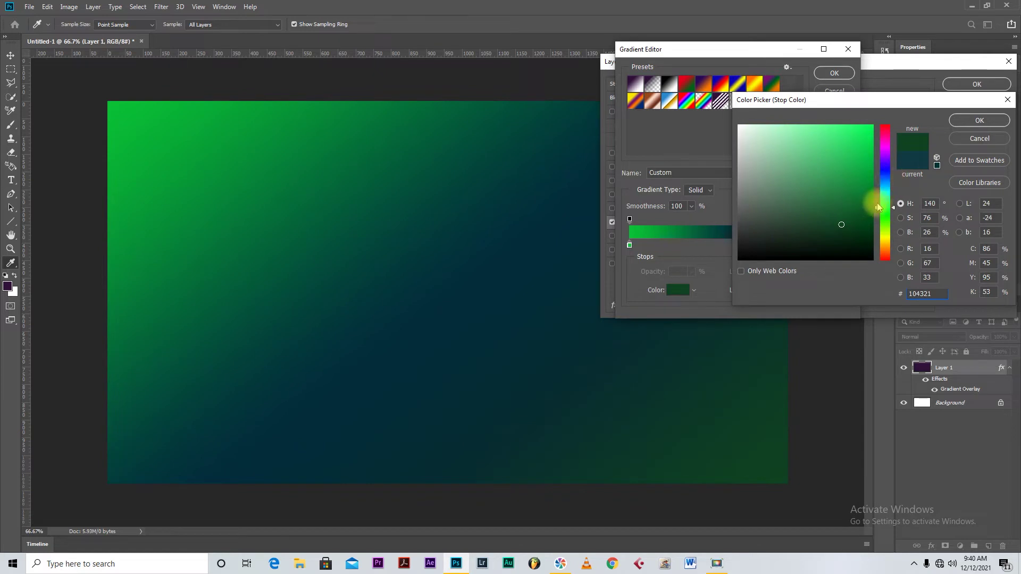
{"action": "left_click_drag", "start_coordinate": [885, 202], "coordinate": [1012, 4]}
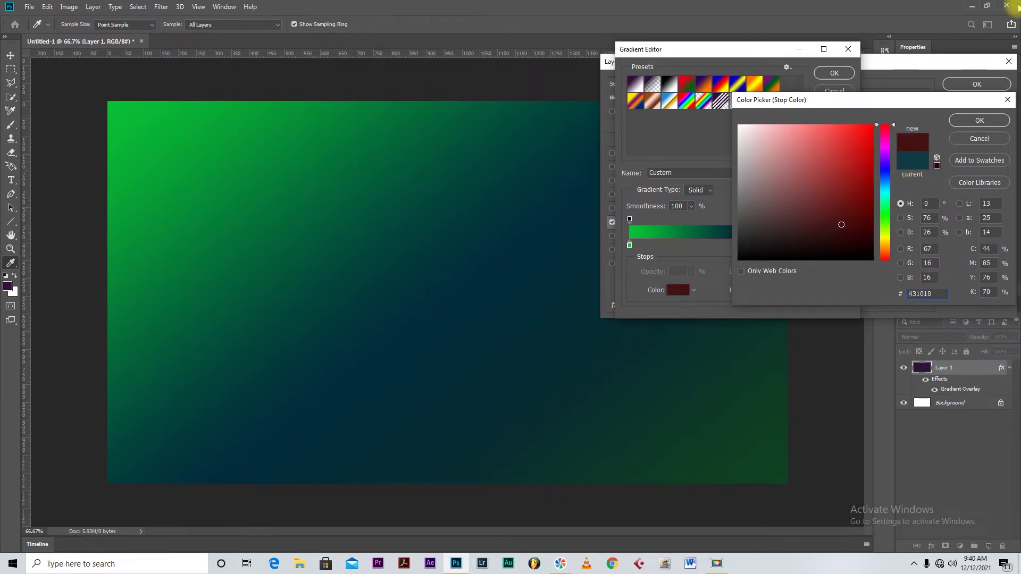
{"action": "left_click", "coordinate": [888, 193]}
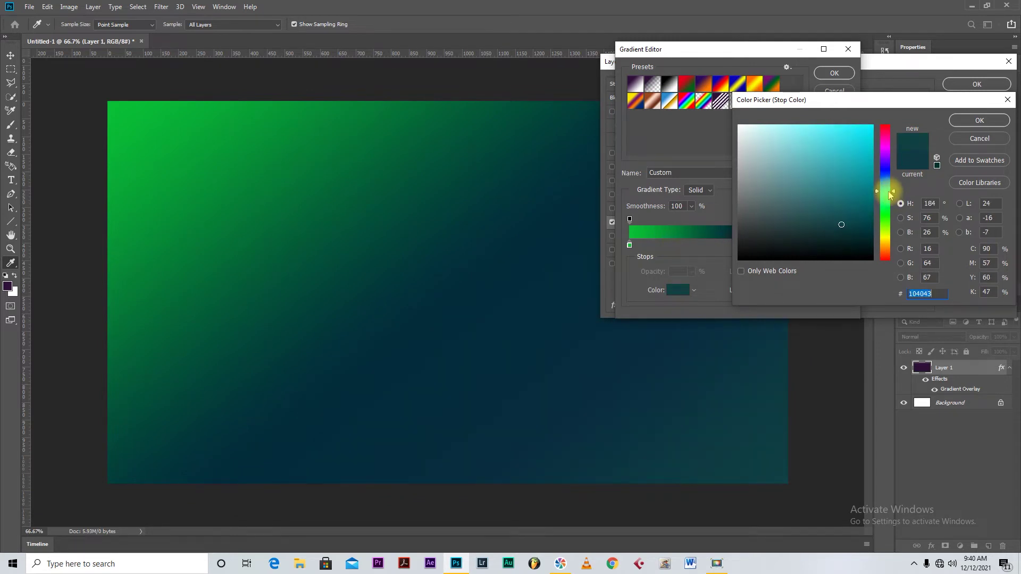
{"action": "left_click", "coordinate": [994, 121]}
{"action": "left_click", "coordinate": [835, 73]}
{"action": "left_click", "coordinate": [965, 85]}
{"action": "key", "text": "v"}
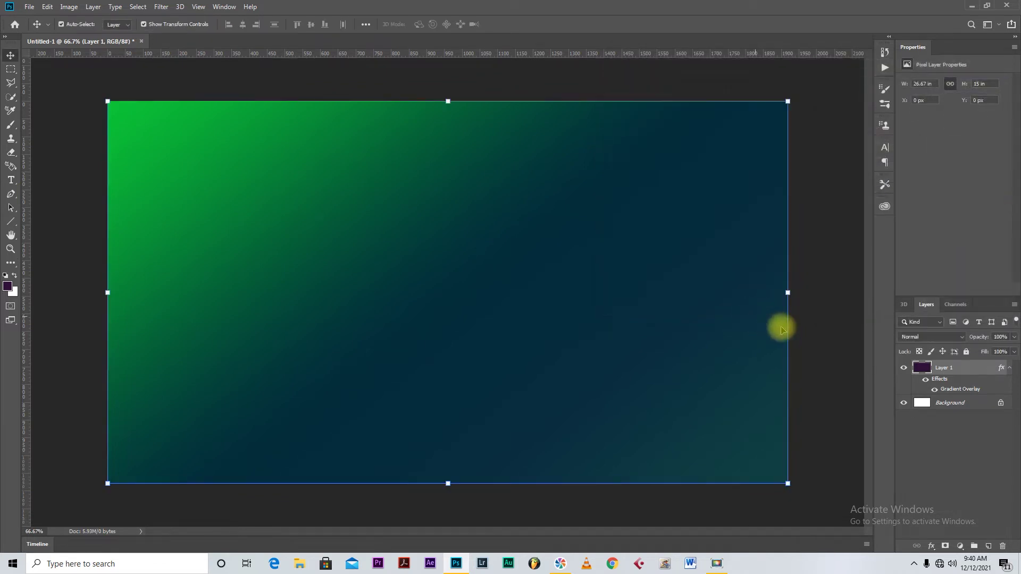
Step: Rotate Layer 1 by 90 degrees so the gradient rectangle stands upright
{"action": "left_click", "coordinate": [814, 311]}
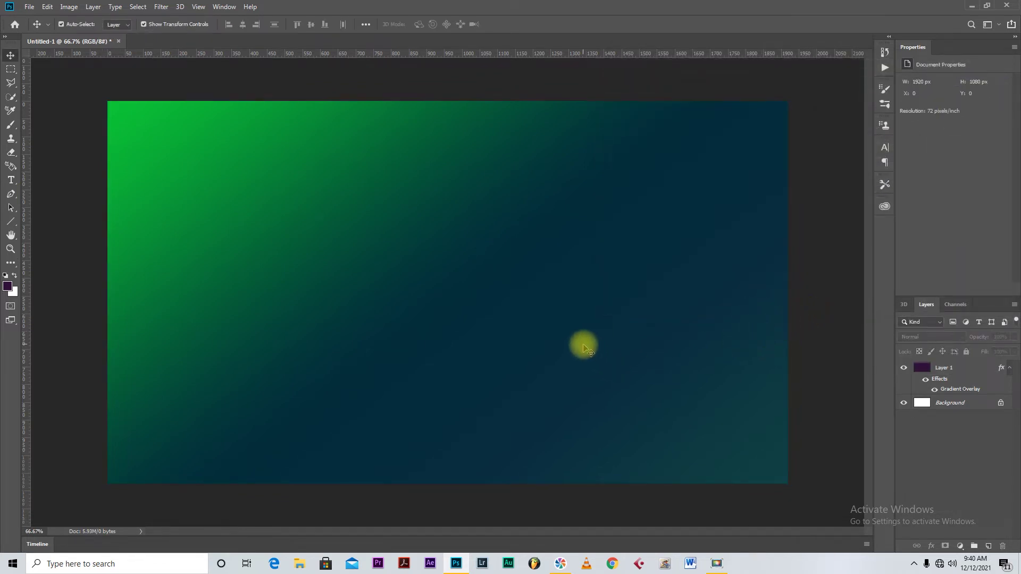
{"action": "left_click", "coordinate": [509, 335]}
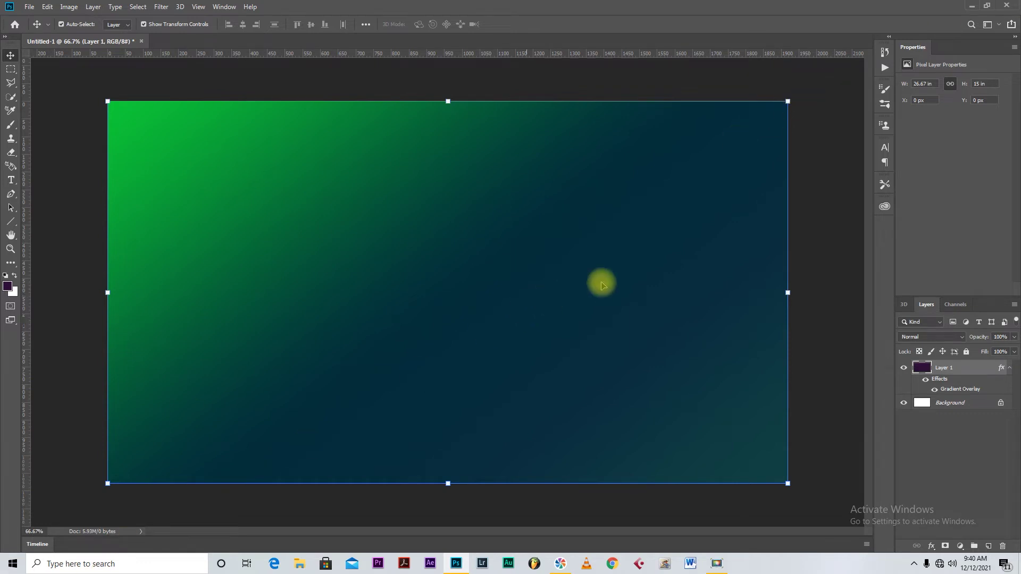
{"action": "left_click_drag", "start_coordinate": [798, 97], "coordinate": [518, 451]}
Step: Scale the rotated gradient rectangle to about 54% and move it against the canvas's left edge
{"action": "scroll", "coordinate": [539, 347], "scroll_direction": "down", "scroll_amount": 2}
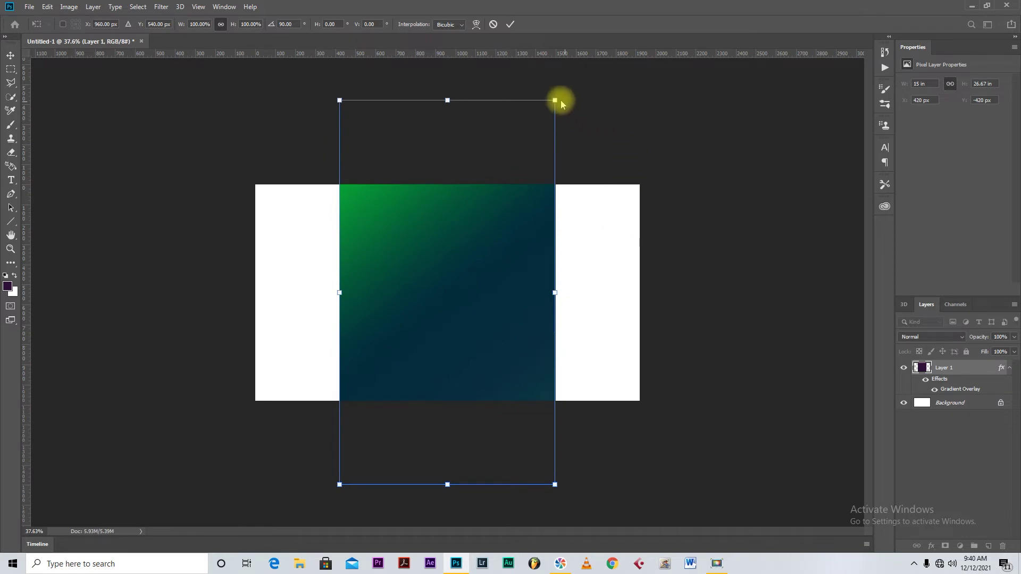
{"action": "left_click_drag", "start_coordinate": [554, 100], "coordinate": [463, 279]}
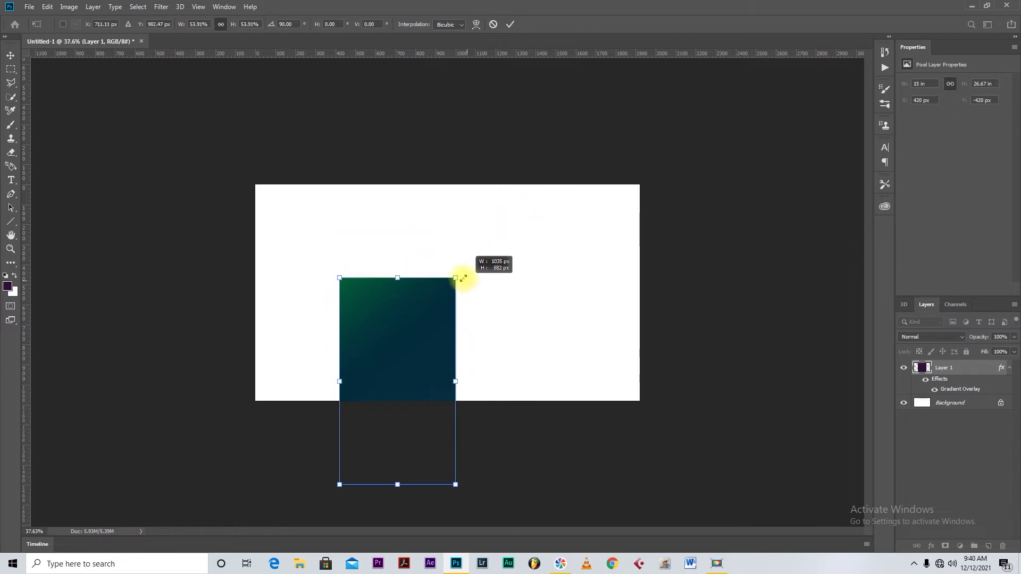
{"action": "left_click_drag", "start_coordinate": [404, 353], "coordinate": [319, 266]}
{"action": "left_click", "coordinate": [511, 24]}
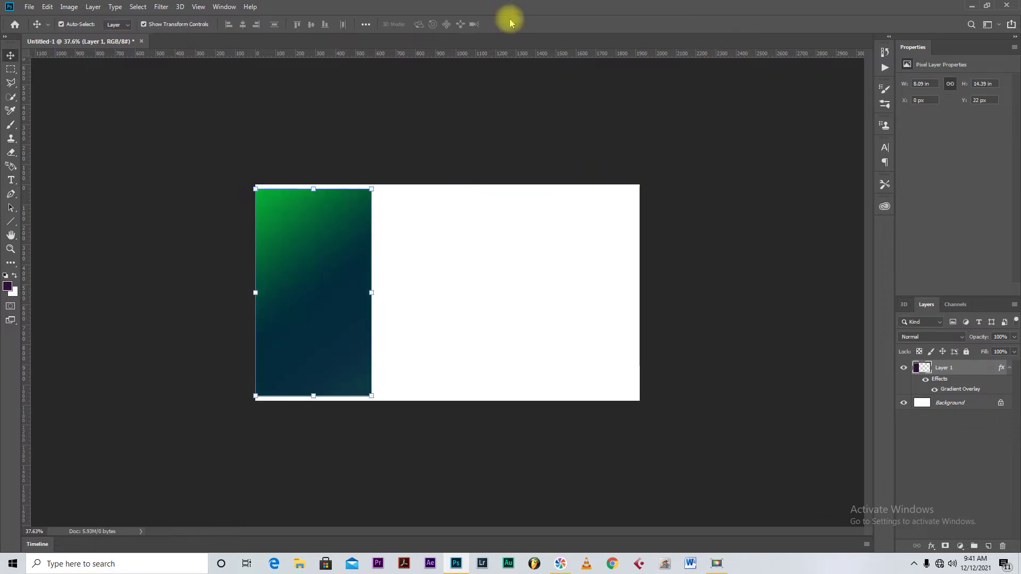
{"action": "left_click", "coordinate": [549, 154]}
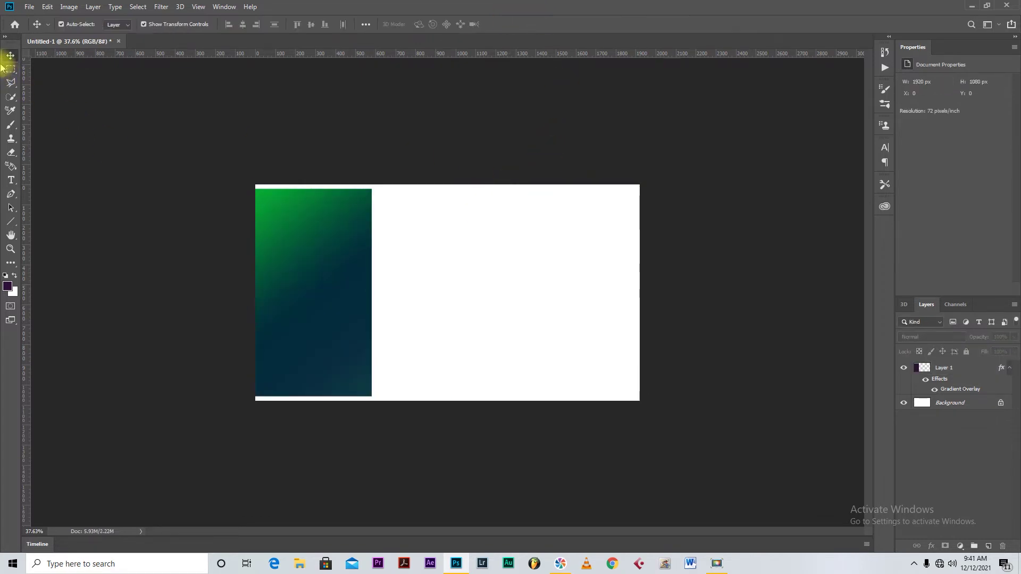
Step: Trim Layer 1 to an upright rectangle about 3.11 x 4.81 in its lower part by deleting the inverse of a rectangular selection
{"action": "left_click", "coordinate": [10, 70]}
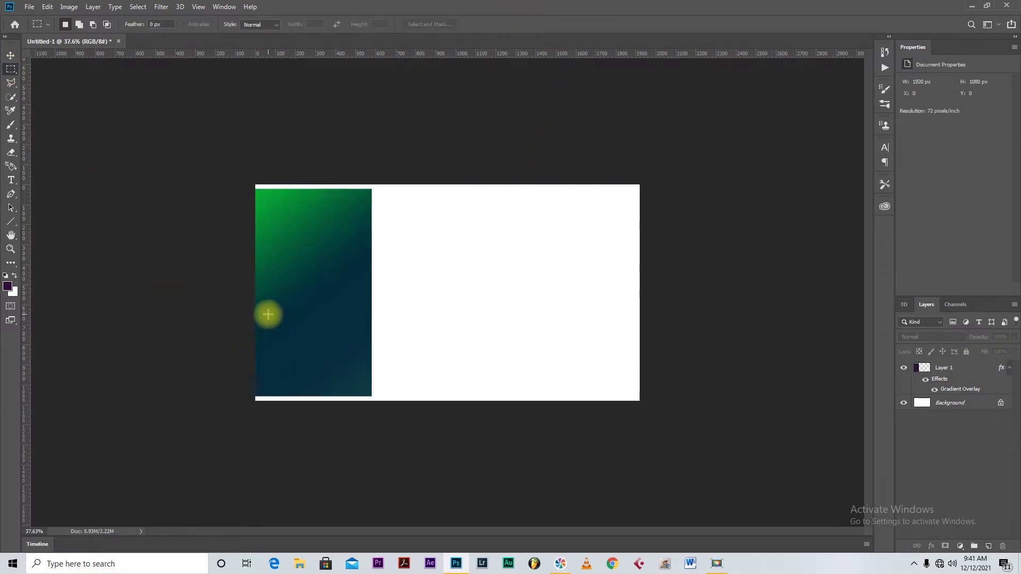
{"action": "left_click_drag", "start_coordinate": [270, 314], "coordinate": [315, 380]}
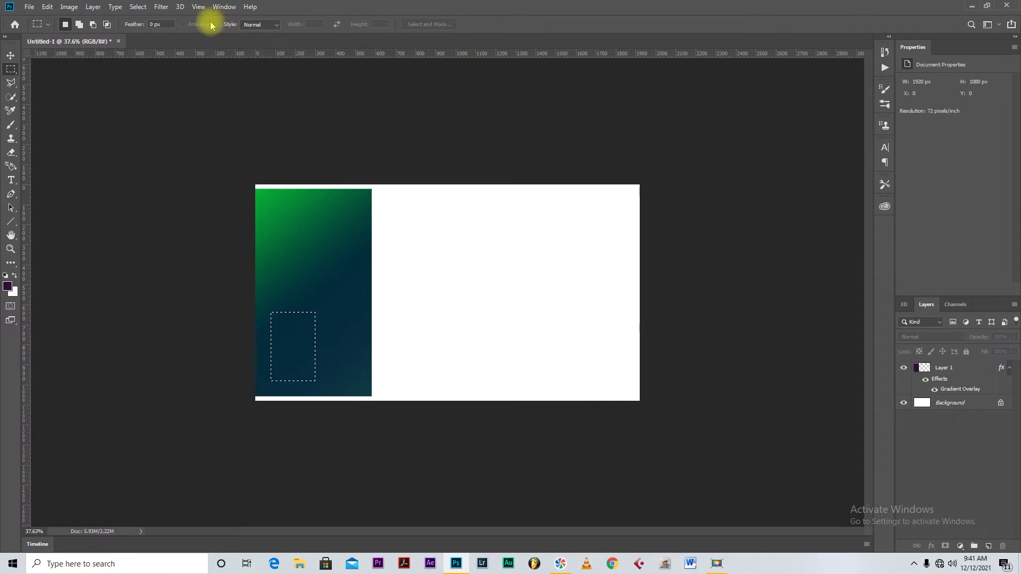
{"action": "left_click", "coordinate": [138, 7]}
{"action": "mouse_move", "coordinate": [154, 159]}
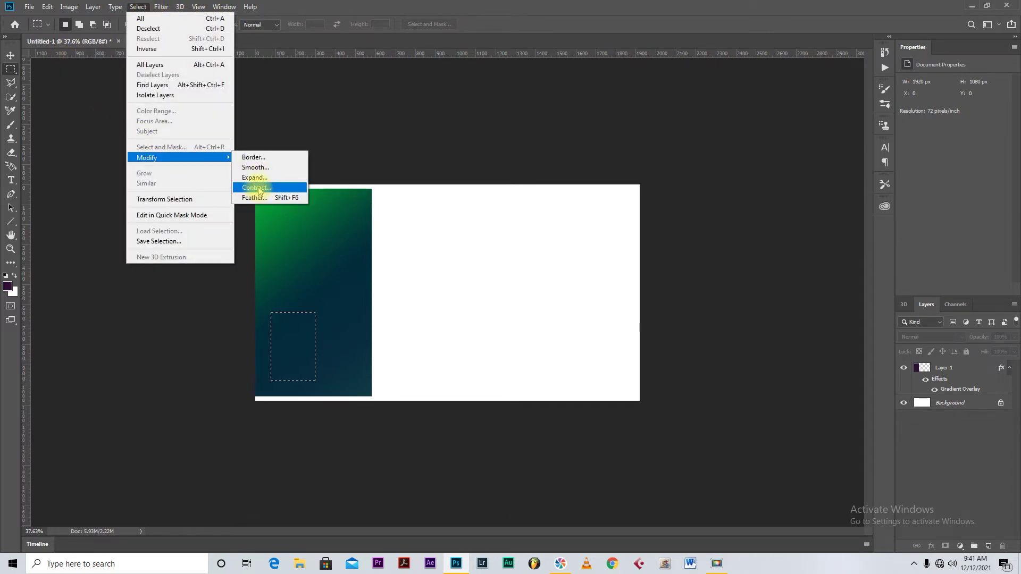
{"action": "left_click", "coordinate": [167, 53]}
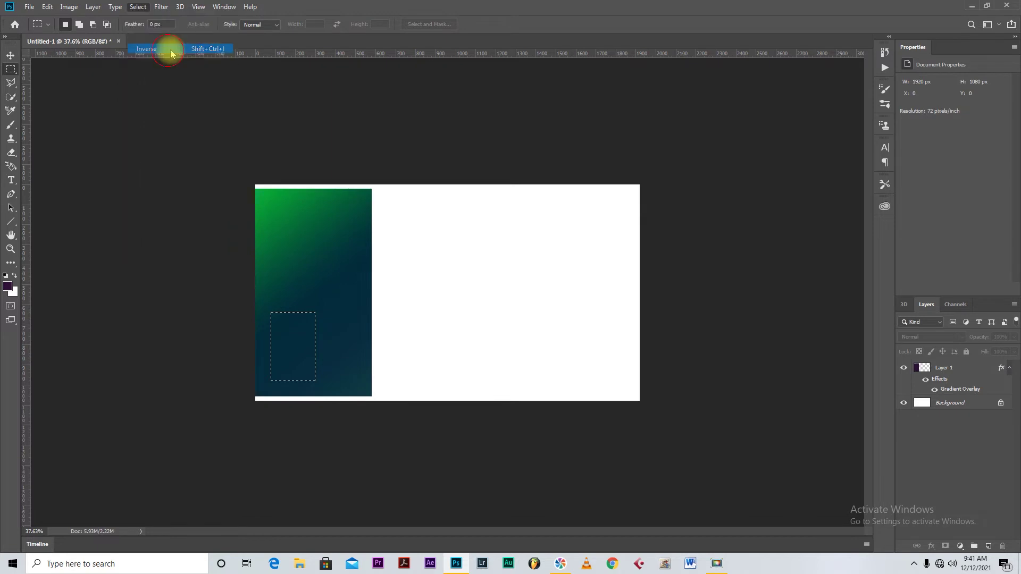
{"action": "left_click", "coordinate": [949, 366]}
{"action": "key", "text": "Delete"}
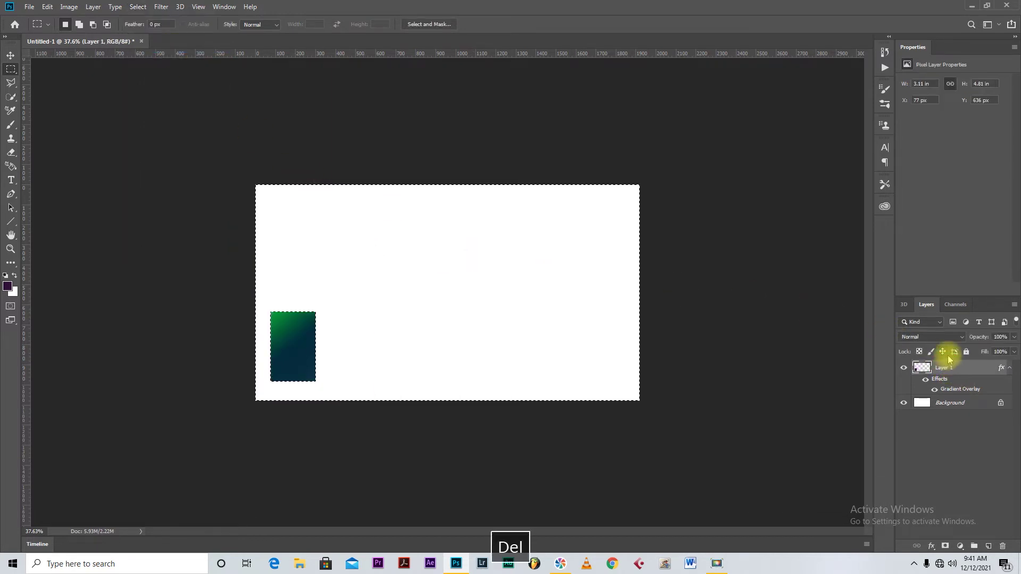
{"action": "key", "text": "ctrl+d"}
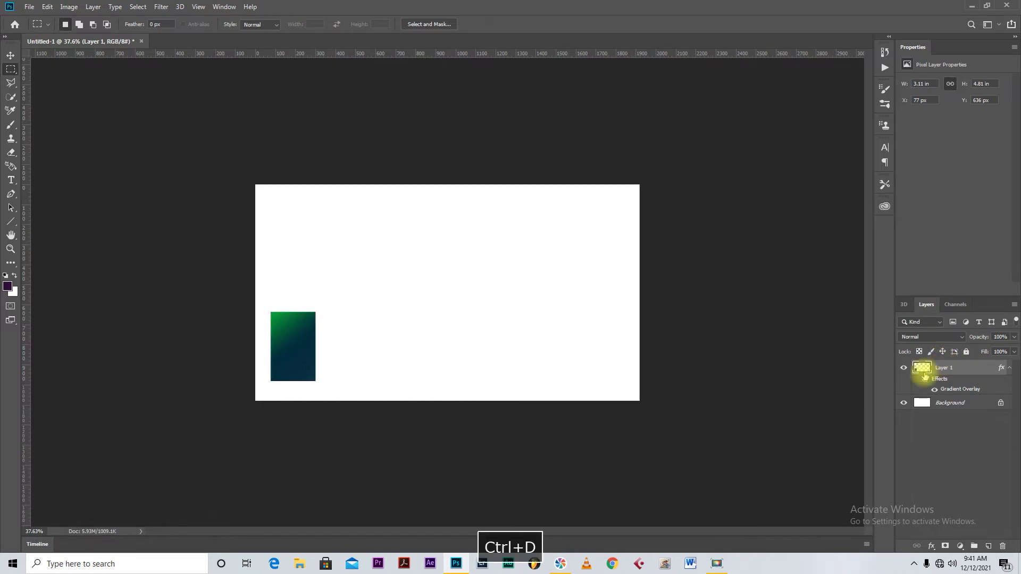
Step: Hollow out the gradient rectangle into a thin frame by deleting its own selection contracted by 7 pixels
{"action": "scroll", "coordinate": [284, 356], "scroll_direction": "up", "scroll_amount": 3}
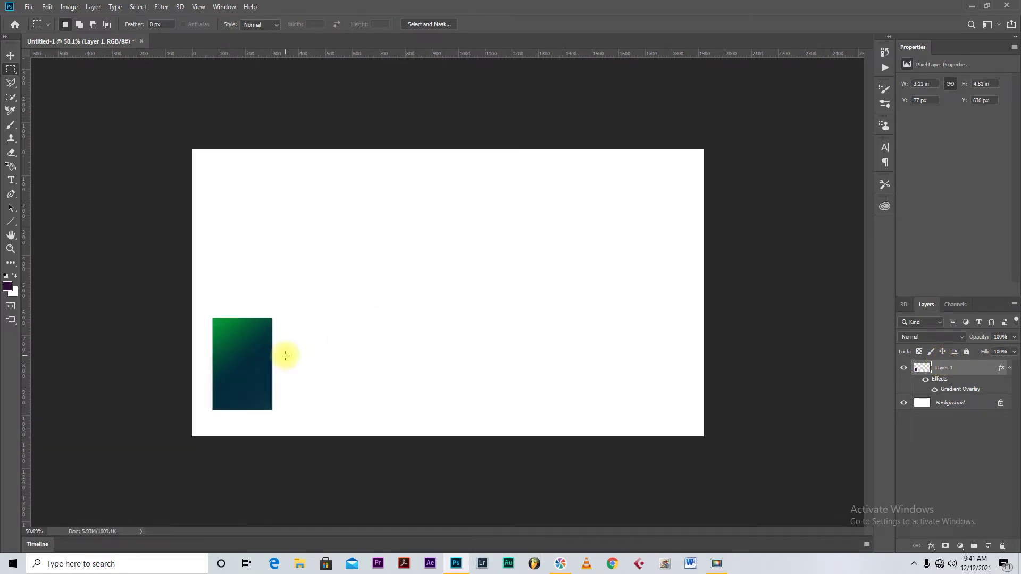
{"action": "scroll", "coordinate": [280, 358], "scroll_direction": "up", "scroll_amount": 1}
{"action": "key", "text": "space"}
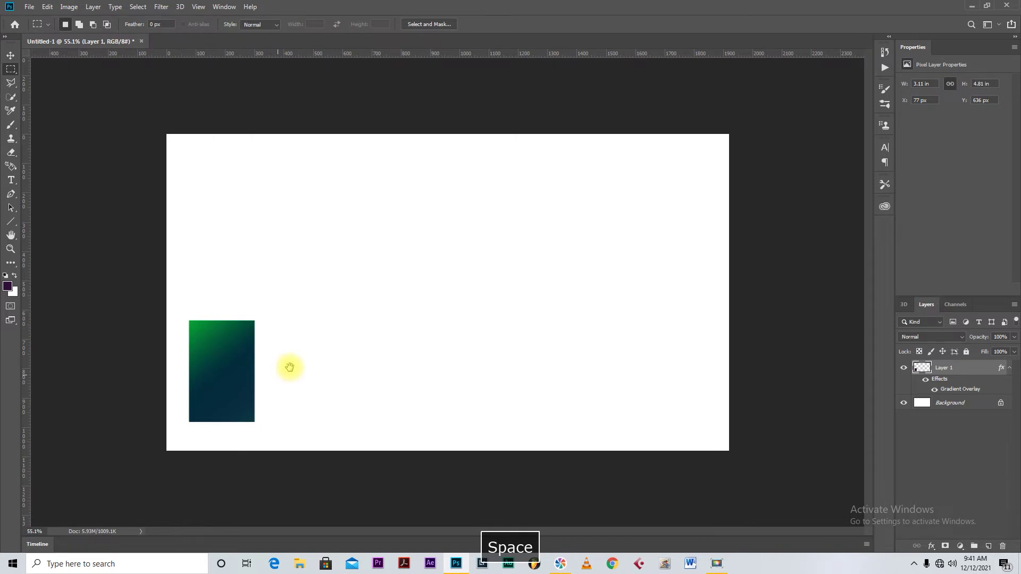
{"action": "scroll", "coordinate": [250, 376], "scroll_direction": "up", "scroll_amount": 1}
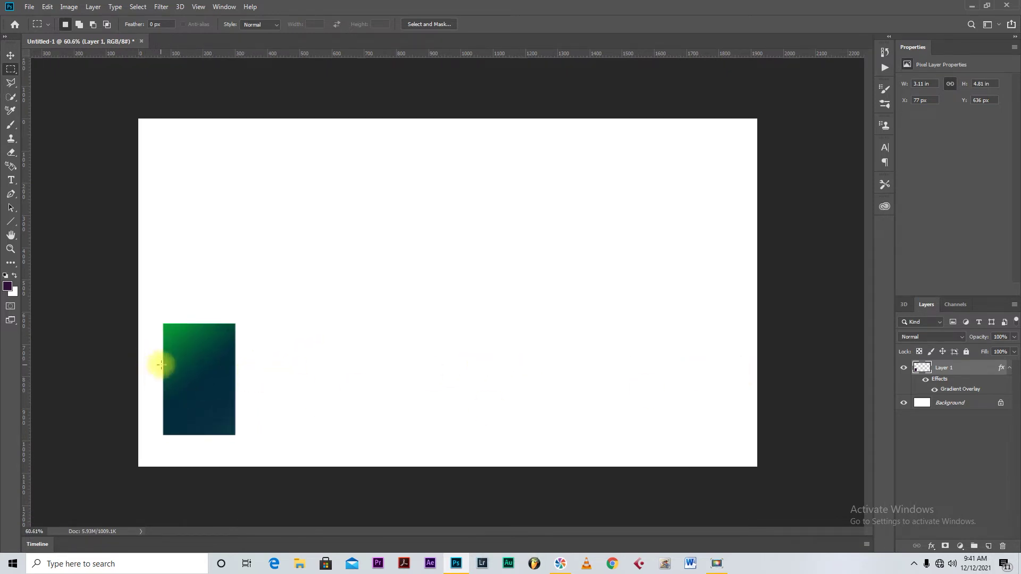
{"action": "left_click", "coordinate": [919, 372], "text": "ctrl"}
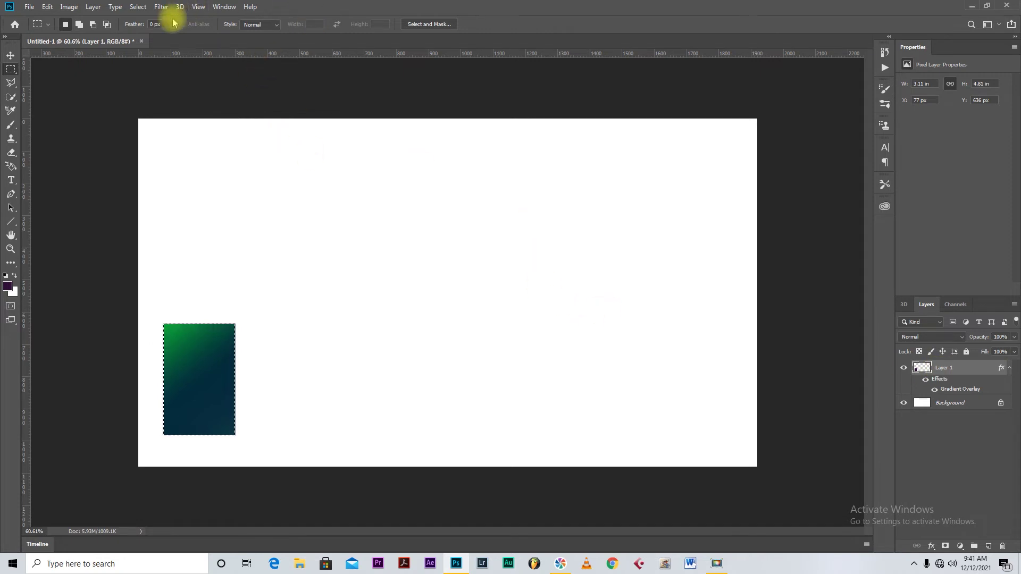
{"action": "left_click", "coordinate": [138, 9]}
{"action": "mouse_move", "coordinate": [201, 160]}
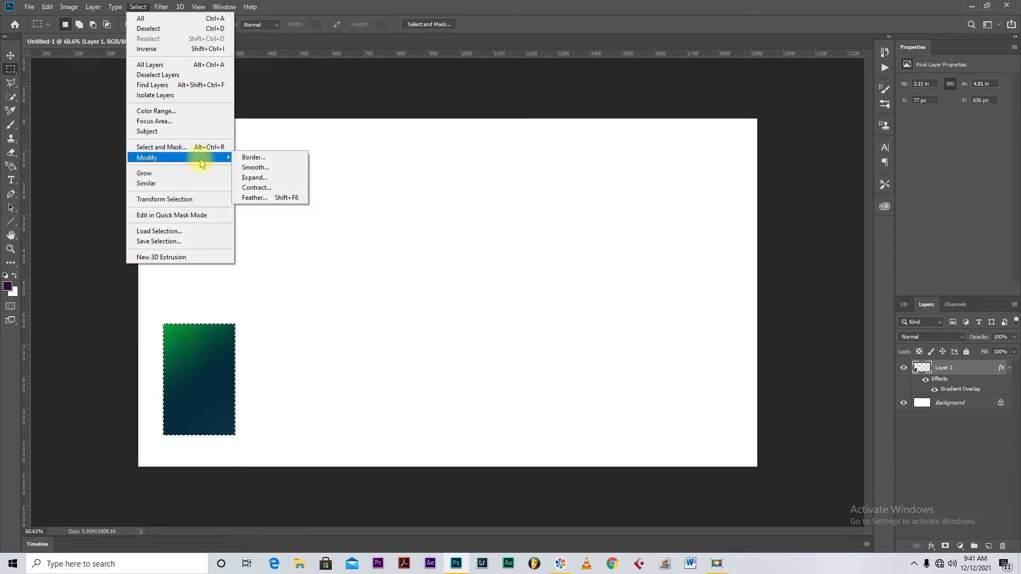
{"action": "left_click", "coordinate": [257, 187]}
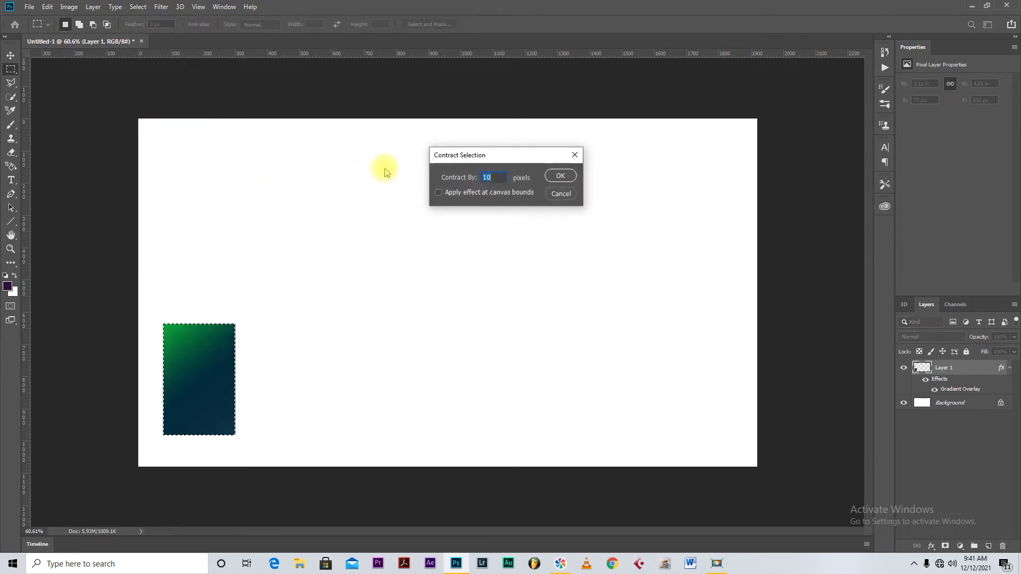
{"action": "key", "text": "BackSpace"}
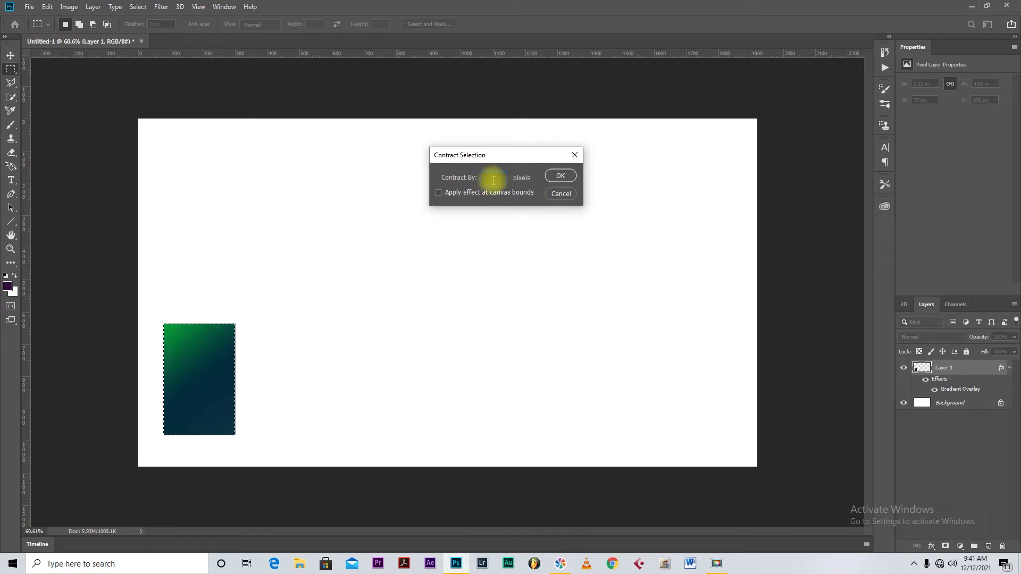
{"action": "type", "text": "7"}
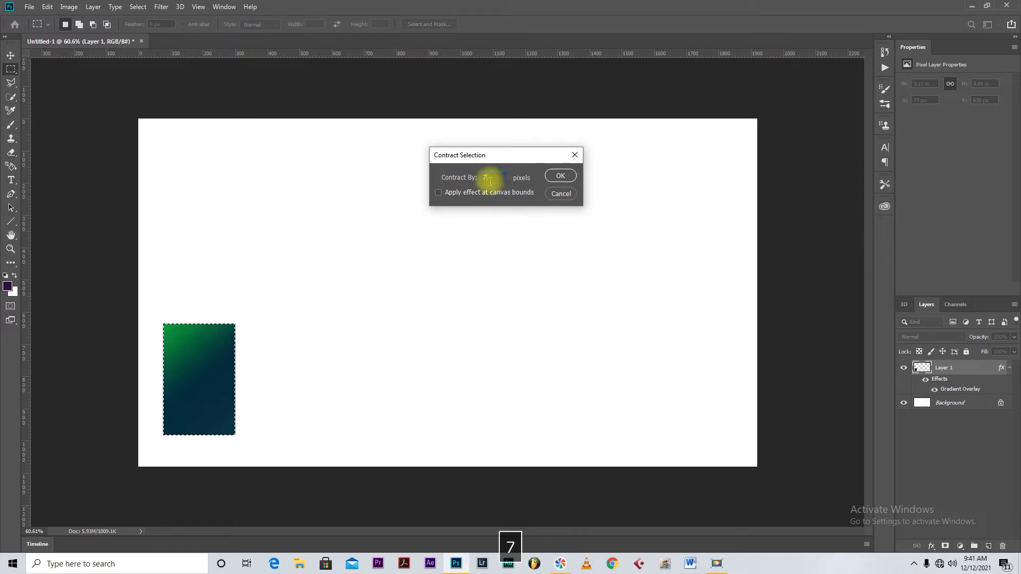
{"action": "left_click", "coordinate": [559, 175]}
{"action": "key", "text": "Delete"}
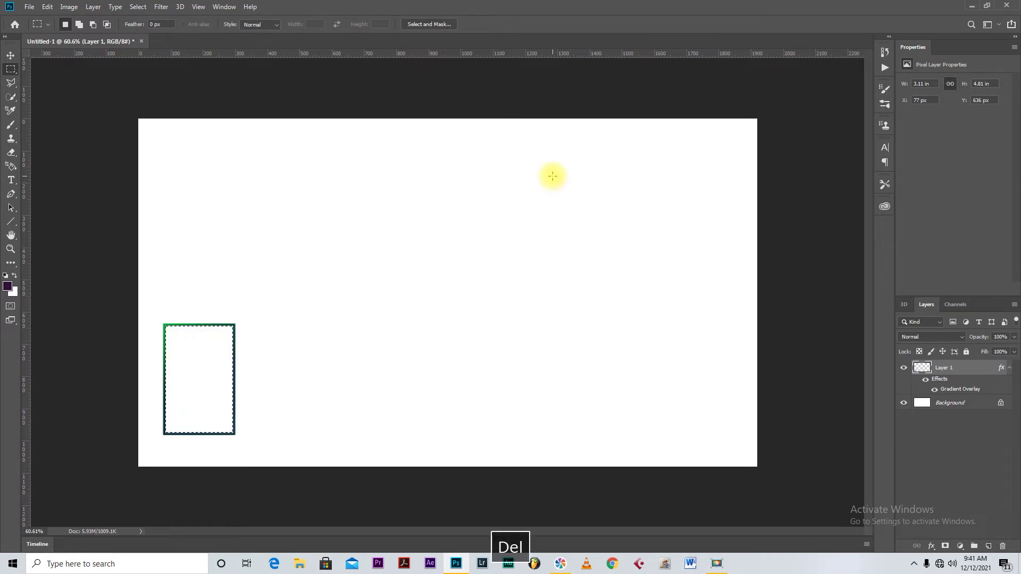
{"action": "key", "text": "ctrl+d"}
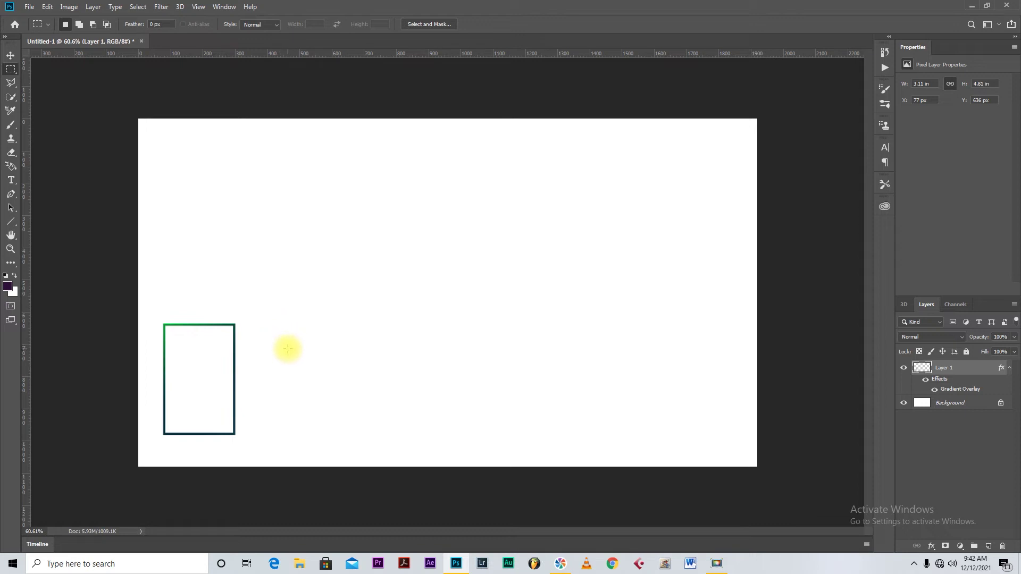
Step: Cut a gap about 176 px high in the middle of the frame's right side using a rectangular selection
{"action": "left_click_drag", "start_coordinate": [285, 352], "coordinate": [202, 402]}
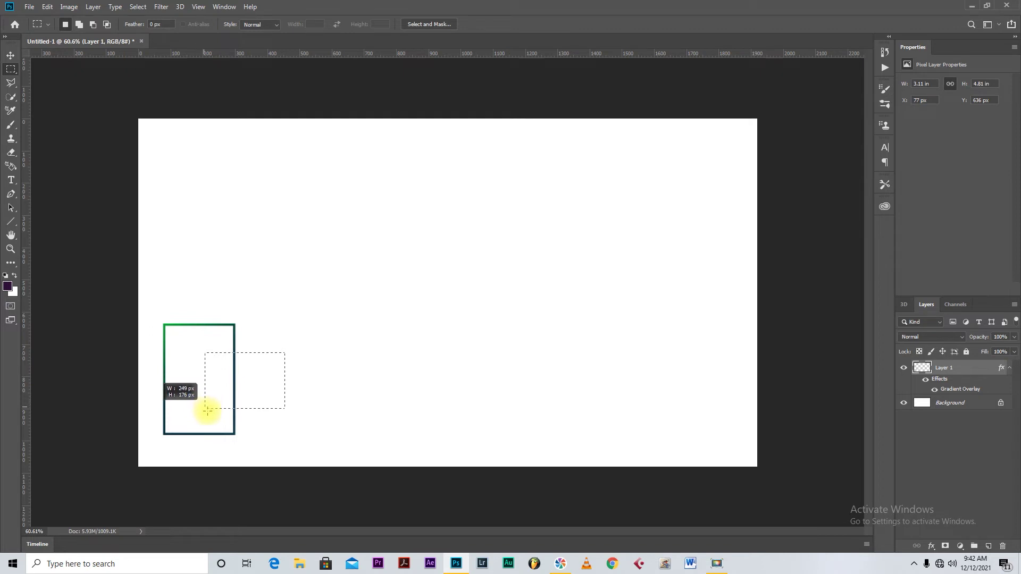
{"action": "mouse_move", "coordinate": [208, 413]}
{"action": "left_mouse_down"}
{"action": "mouse_move", "coordinate": [200, 420]}
{"action": "mouse_move", "coordinate": [197, 409]}
{"action": "left_mouse_up"}
{"action": "key", "text": "Delete"}
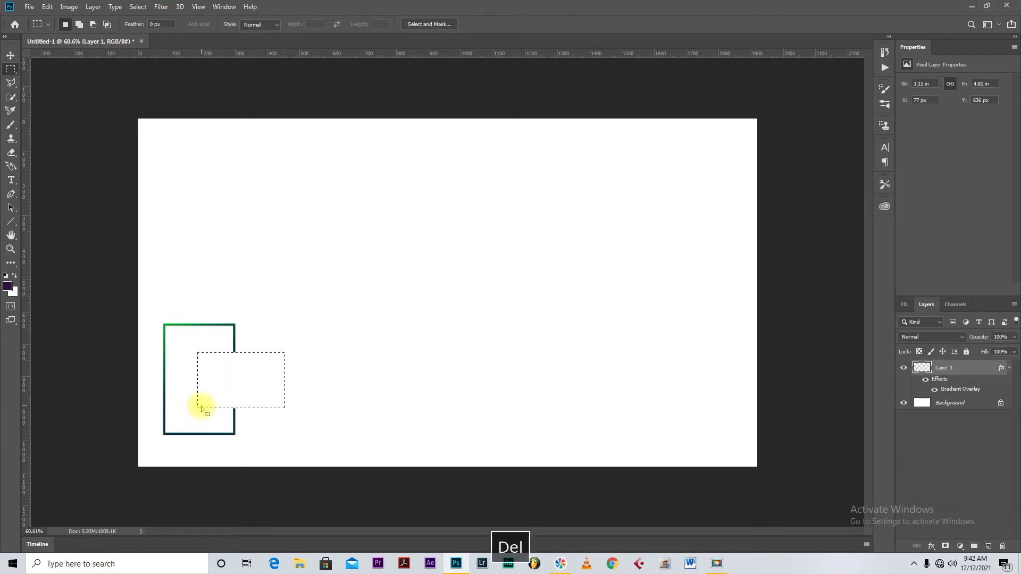
{"action": "key", "text": "ctrl+d"}
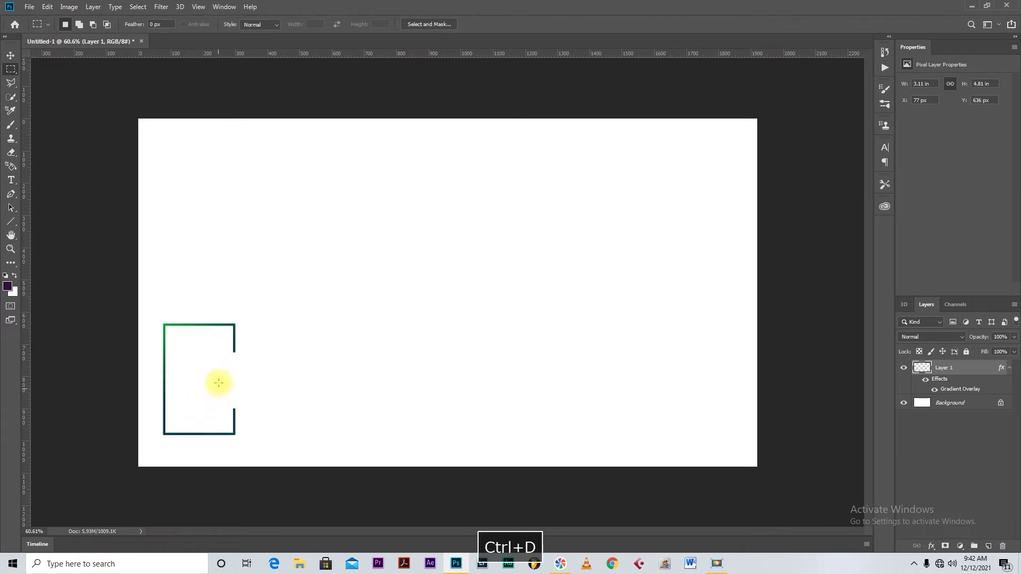
Step: Scale the open frame proportionally down to about 57% and apply the transform
{"action": "left_click", "coordinate": [11, 55]}
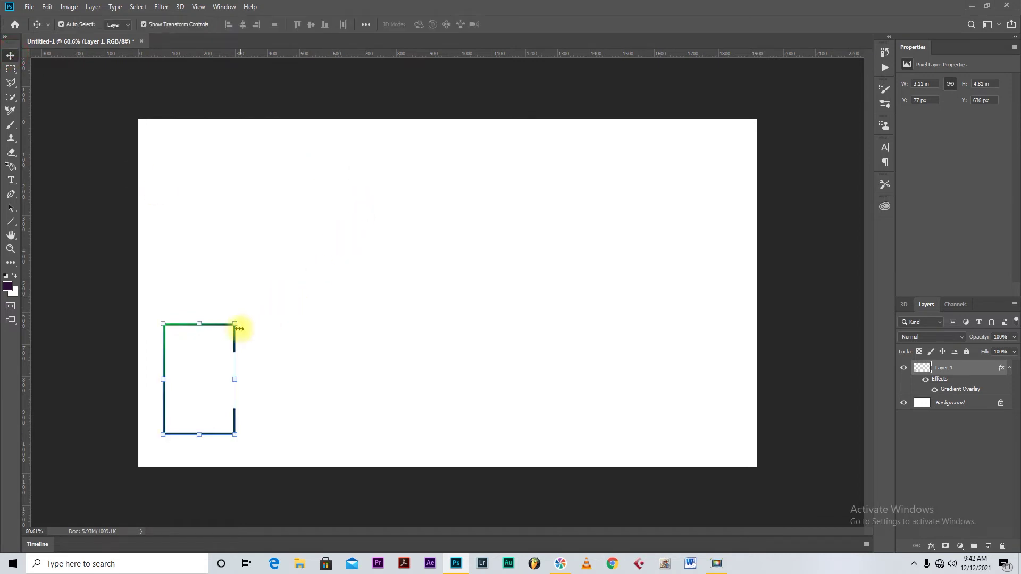
{"action": "left_click_drag", "start_coordinate": [235, 323], "coordinate": [188, 358]}
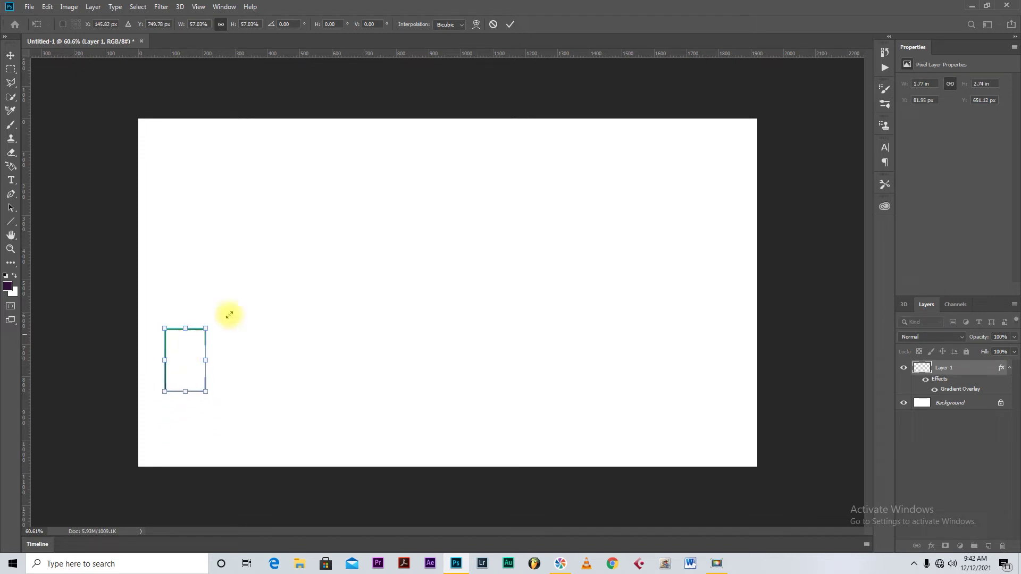
{"action": "left_click", "coordinate": [510, 24]}
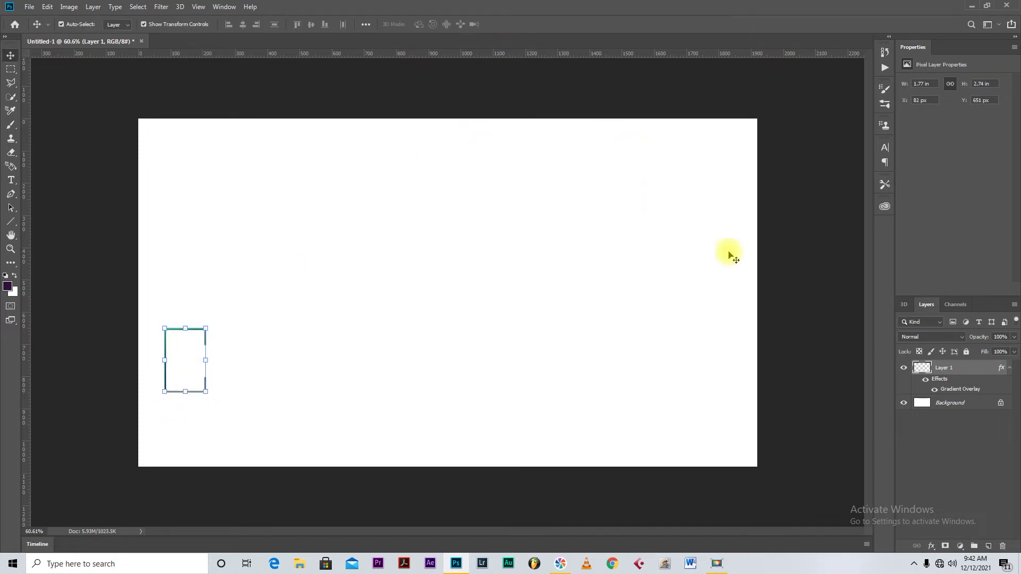
Step: Rename the frame's layer as LAYER 1
{"action": "double_click", "coordinate": [945, 367]}
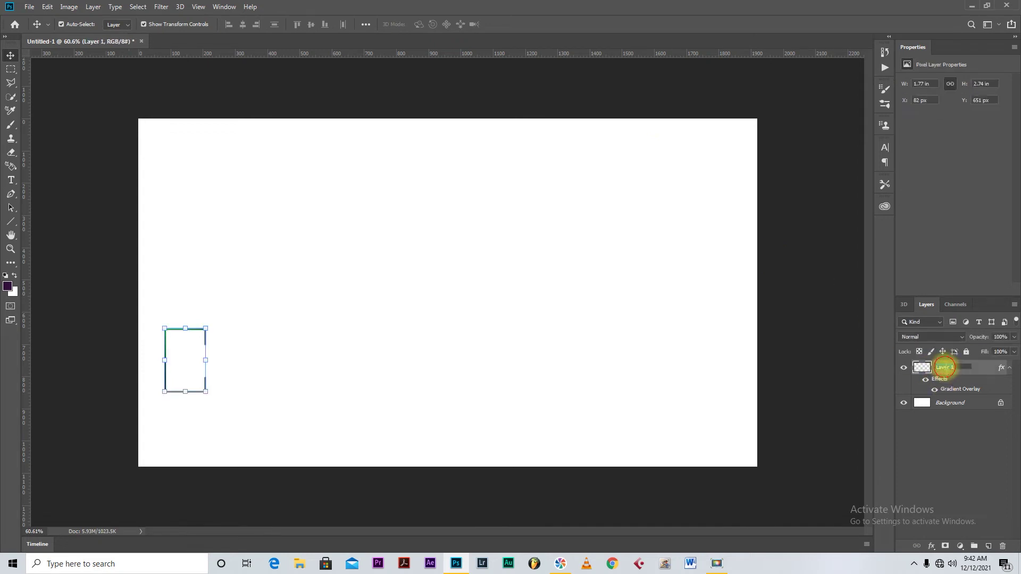
{"action": "key", "text": "Caps_Lock"}
{"action": "type", "text": "LAYER "}
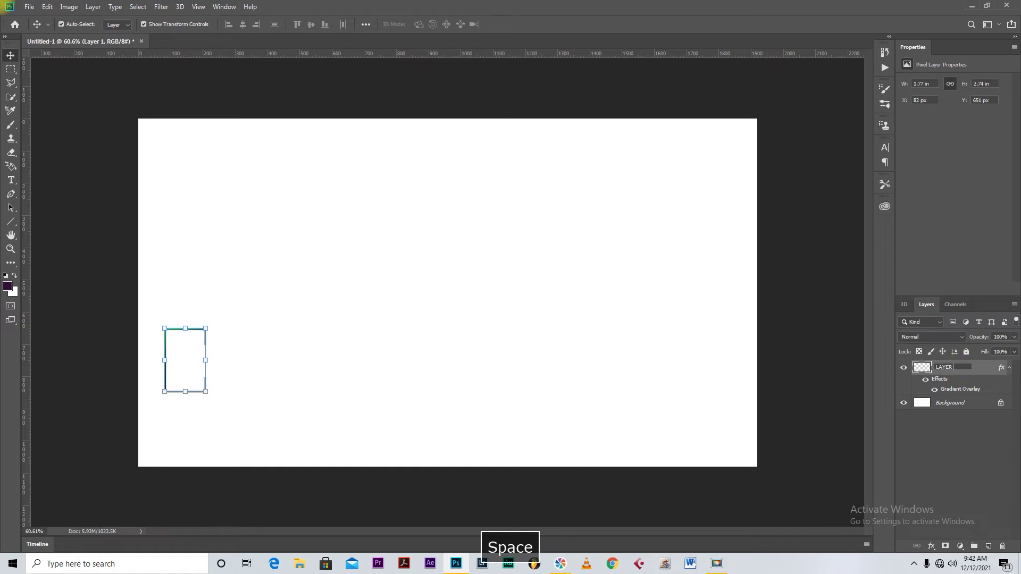
{"action": "type", "text": "1"}
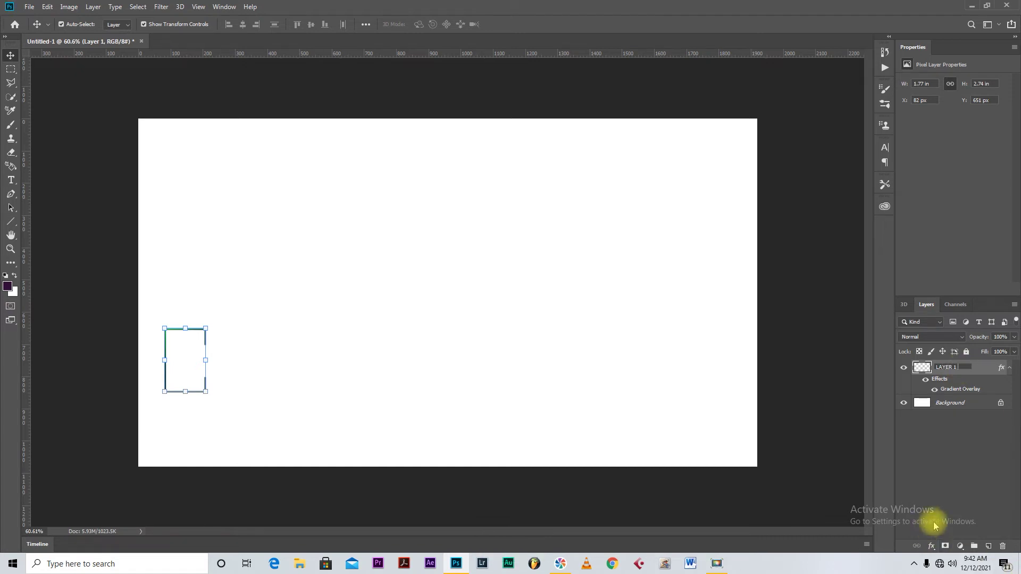
{"action": "left_click", "coordinate": [941, 480]}
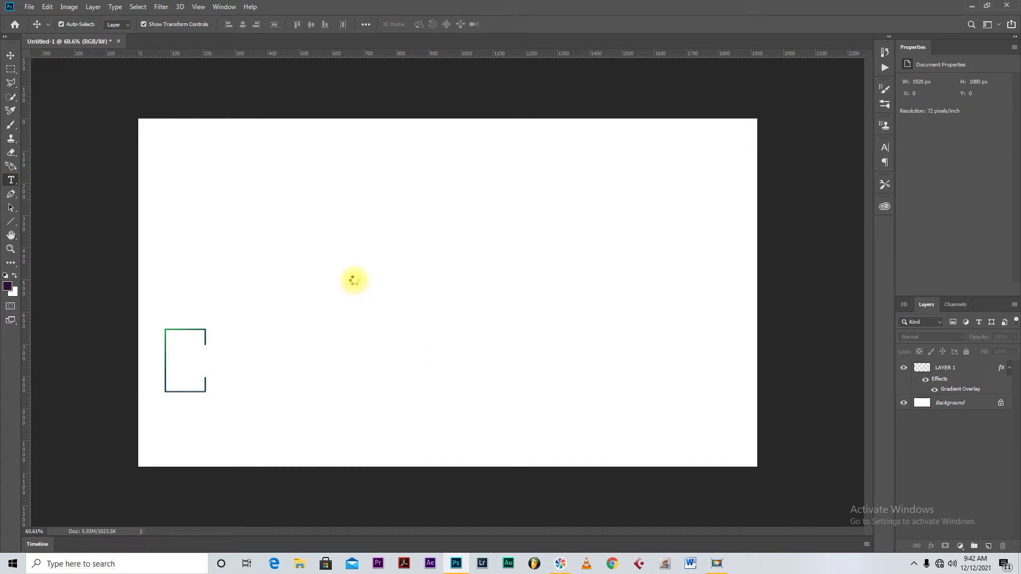
Step: Add a text line reading "lOWER TIRD TUTORIAL" in the empty area above the frame and enlarge it to about 27.88 pt
{"action": "left_click", "coordinate": [352, 280]}
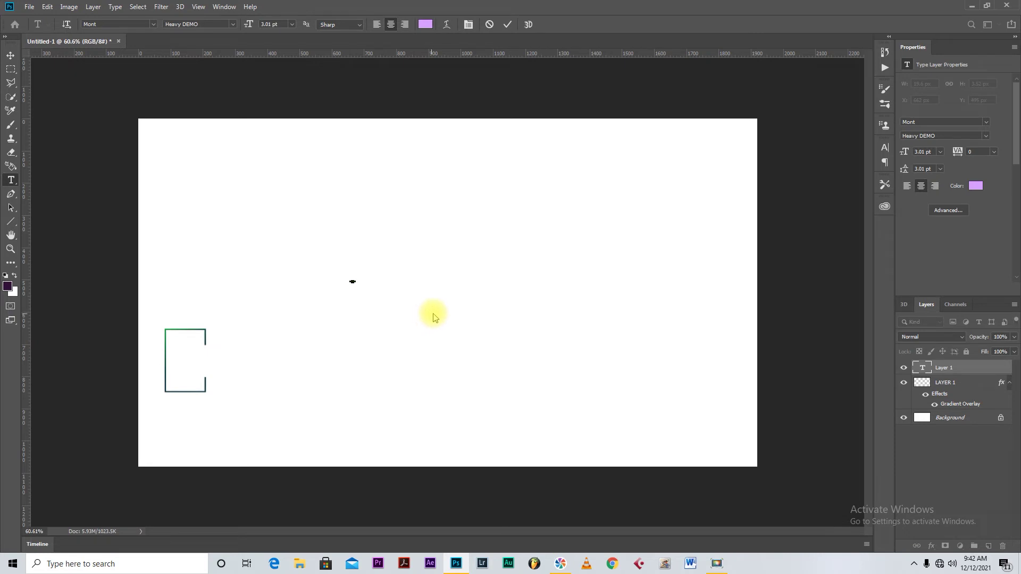
{"action": "key", "text": "Caps_Lock"}
{"action": "type", "text": "T"}
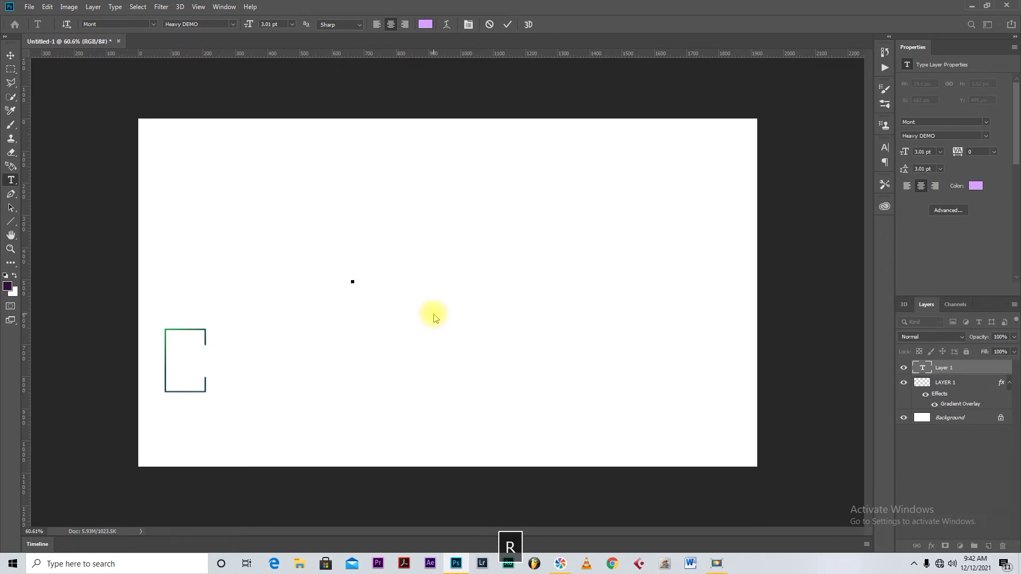
{"action": "type", "text": "IDT"}
{"action": "key", "text": "ctrl+a"}
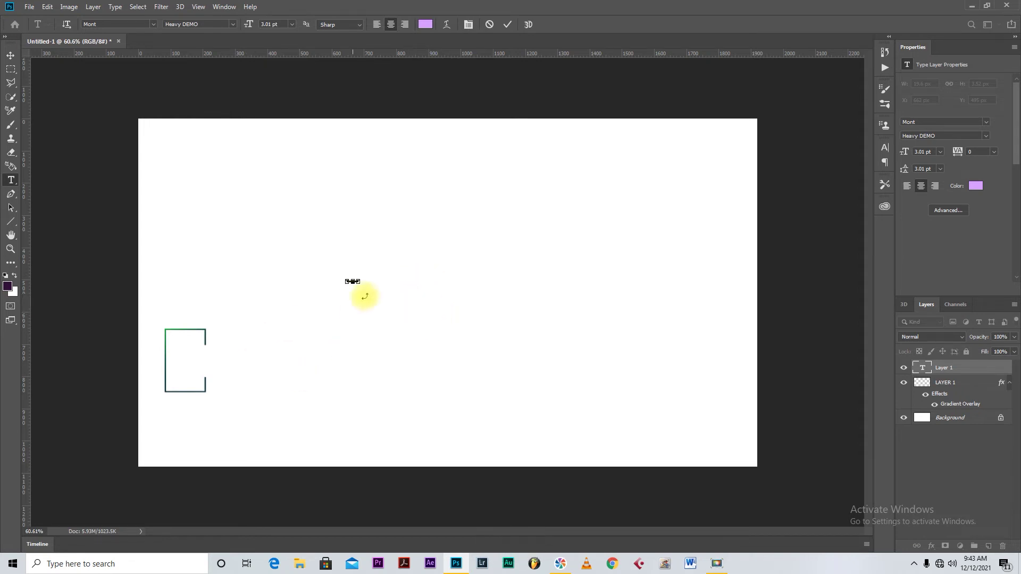
{"action": "left_click_drag", "start_coordinate": [358, 278], "coordinate": [448, 248]}
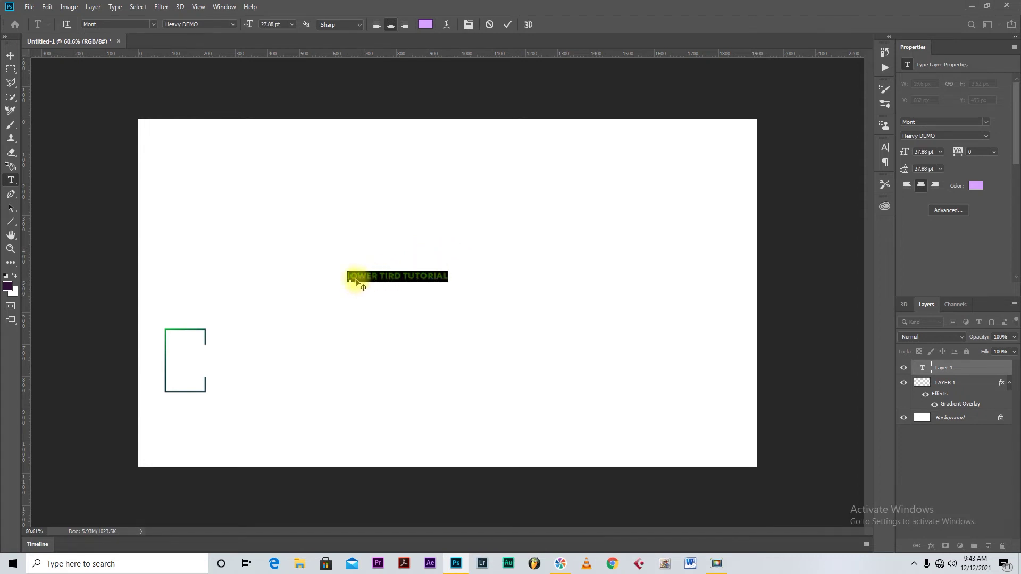
Step: Correct the text line's first letter and its middle word so it reads LOWER THIRD TUTORIAL
{"action": "mouse_move", "coordinate": [355, 280]}
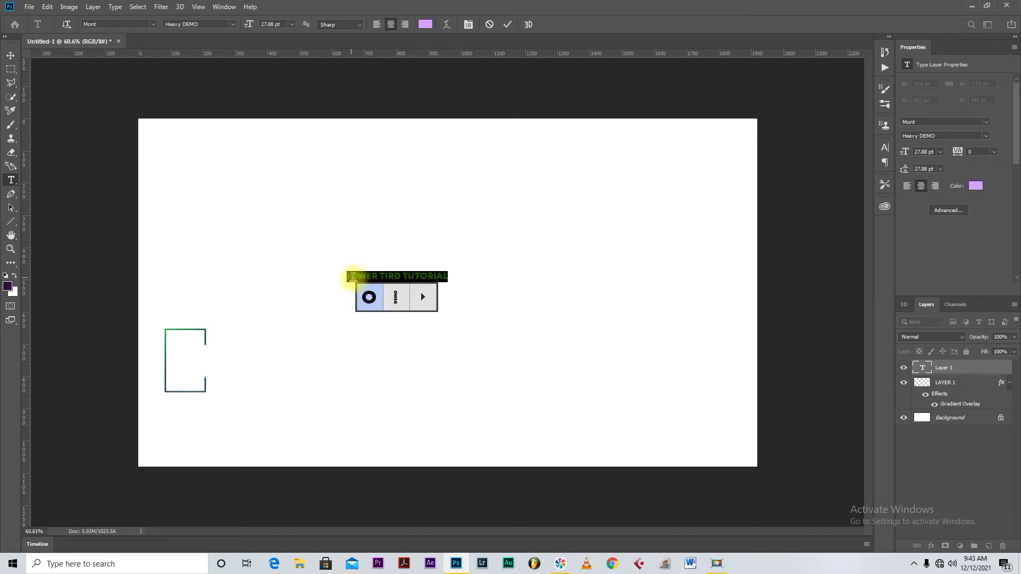
{"action": "left_click", "coordinate": [350, 277]}
{"action": "key", "text": "BackSpace"}
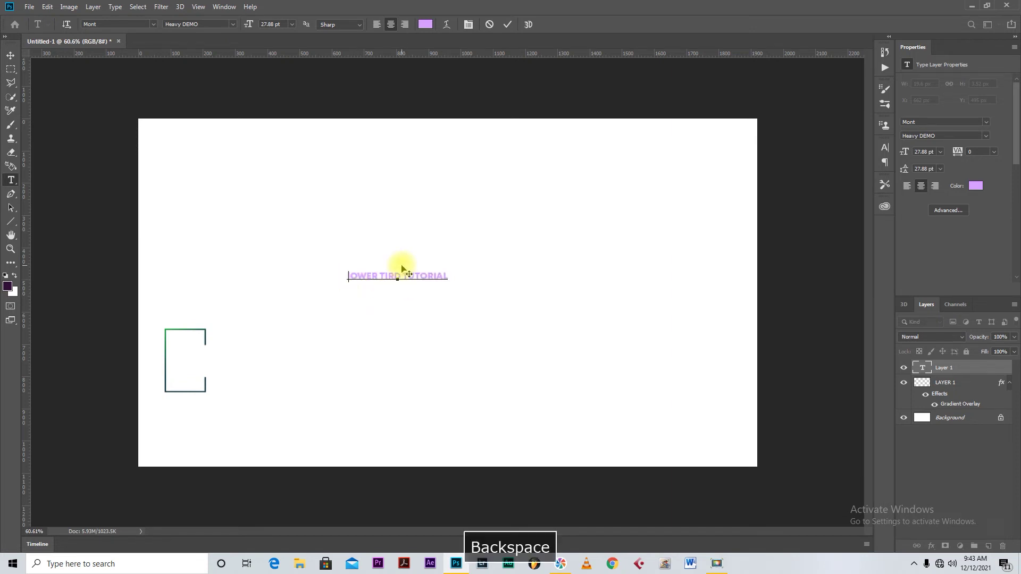
{"action": "type", "text": "L"}
{"action": "key", "text": "Right"}
{"action": "key", "text": "Right"}
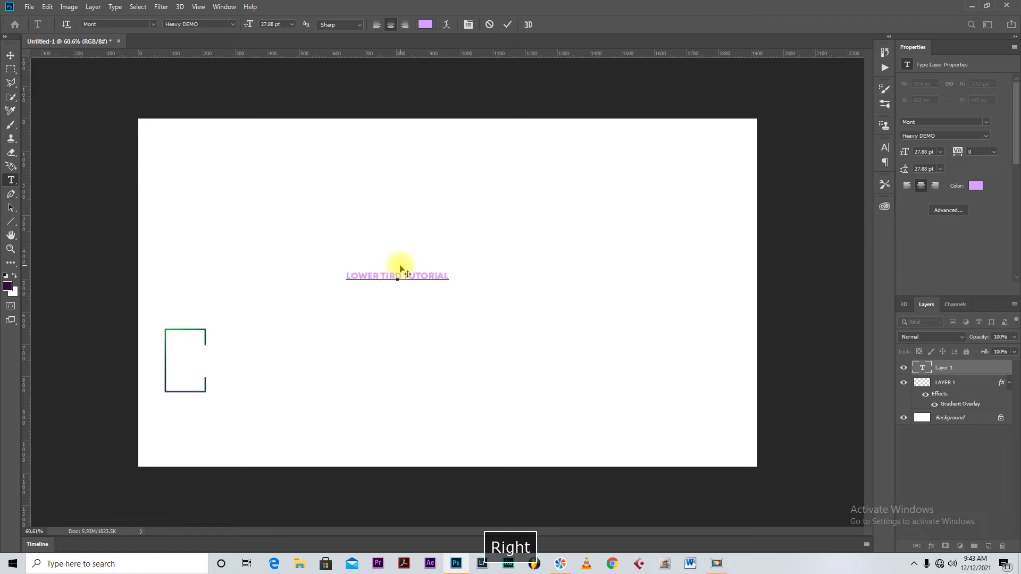
{"action": "type", "text": "H"}
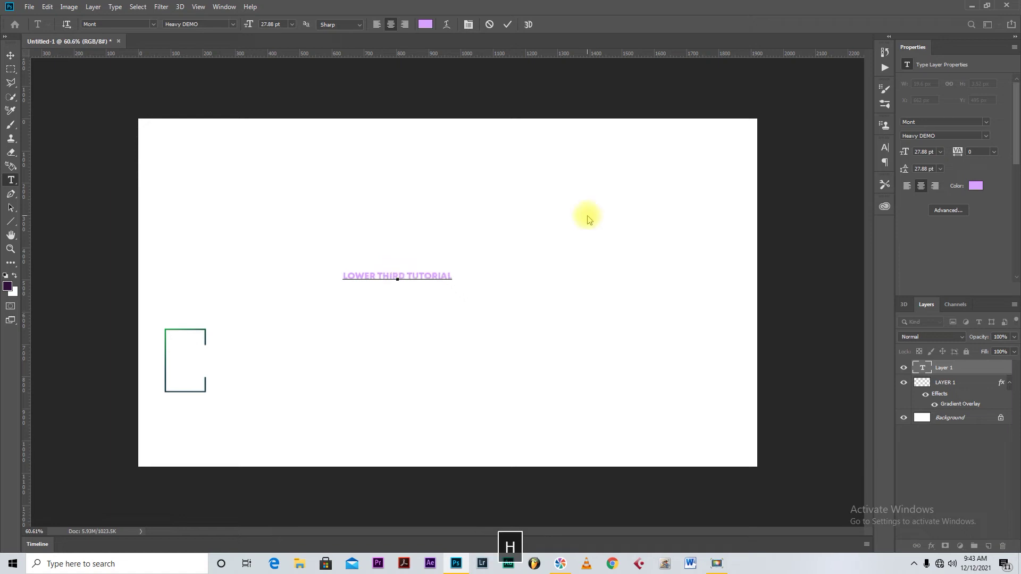
Step: Recolour the whole LOWER THIRD TUTORIAL line to very dark purple #140023 and commit the text
{"action": "key", "text": "ctrl+a"}
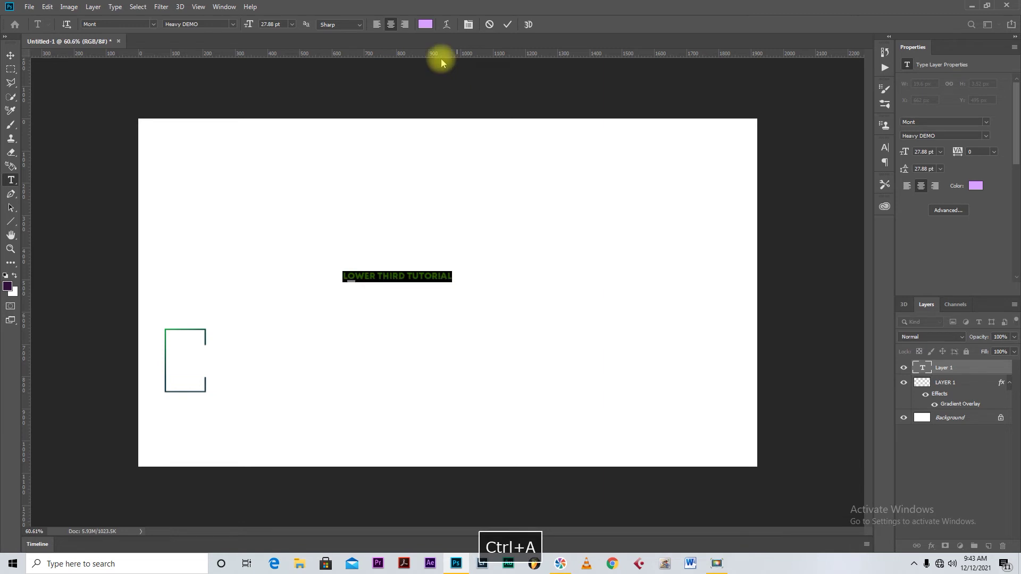
{"action": "left_click", "coordinate": [426, 24]}
{"action": "left_click", "coordinate": [739, 160]}
{"action": "left_click", "coordinate": [739, 211]}
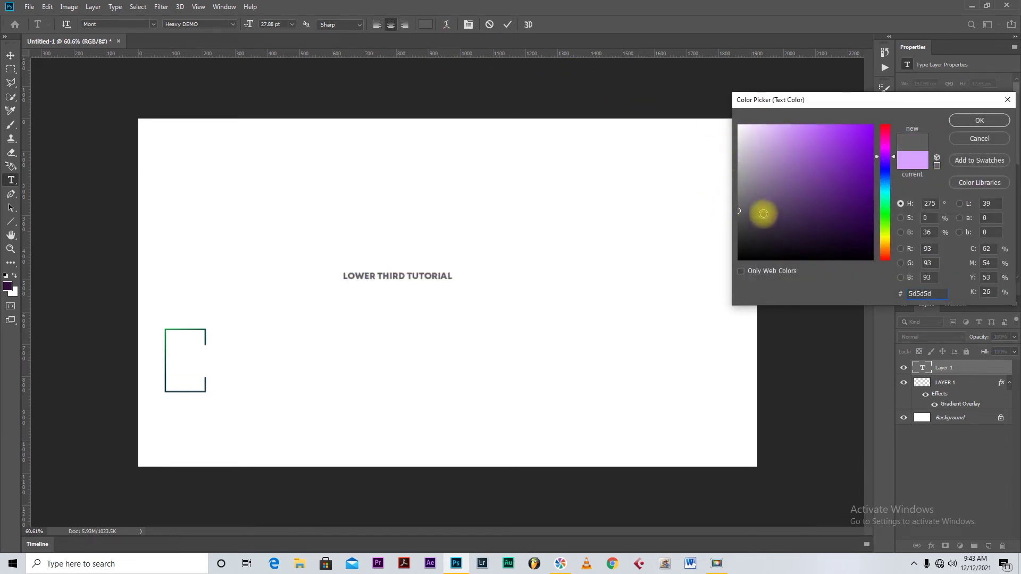
{"action": "left_click", "coordinate": [854, 223]}
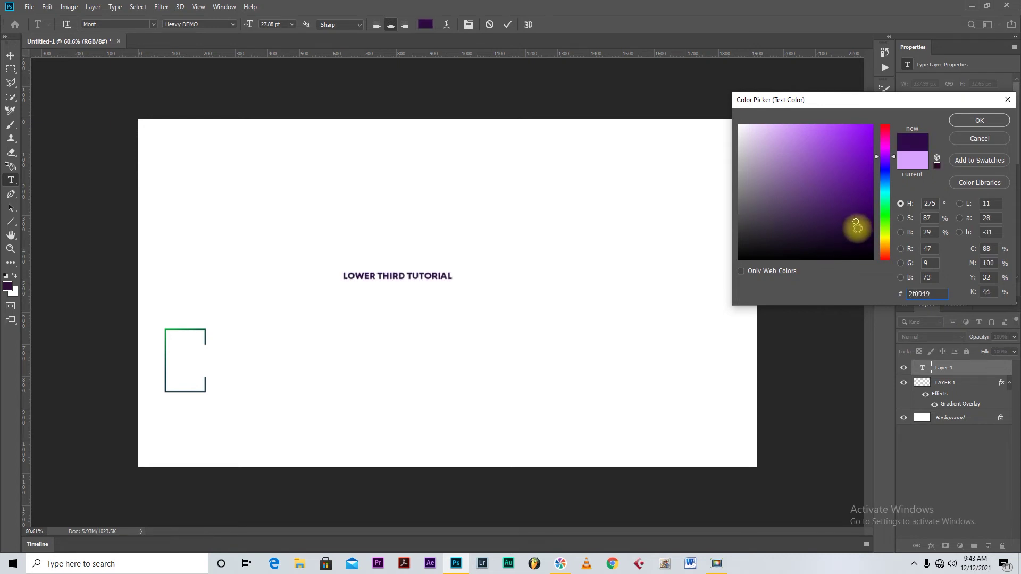
{"action": "left_click", "coordinate": [860, 232]}
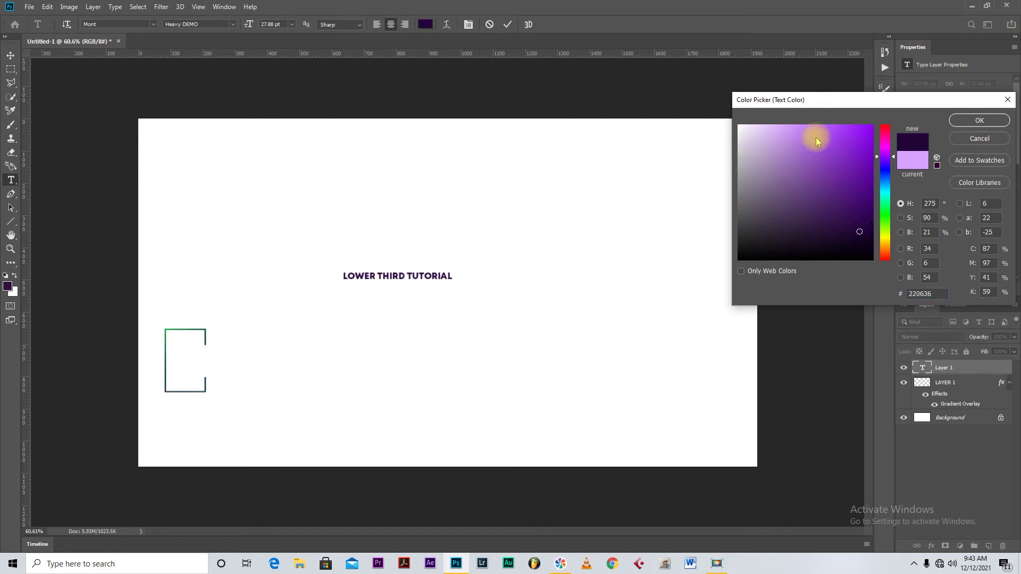
{"action": "left_click_drag", "start_coordinate": [761, 142], "coordinate": [698, 116]}
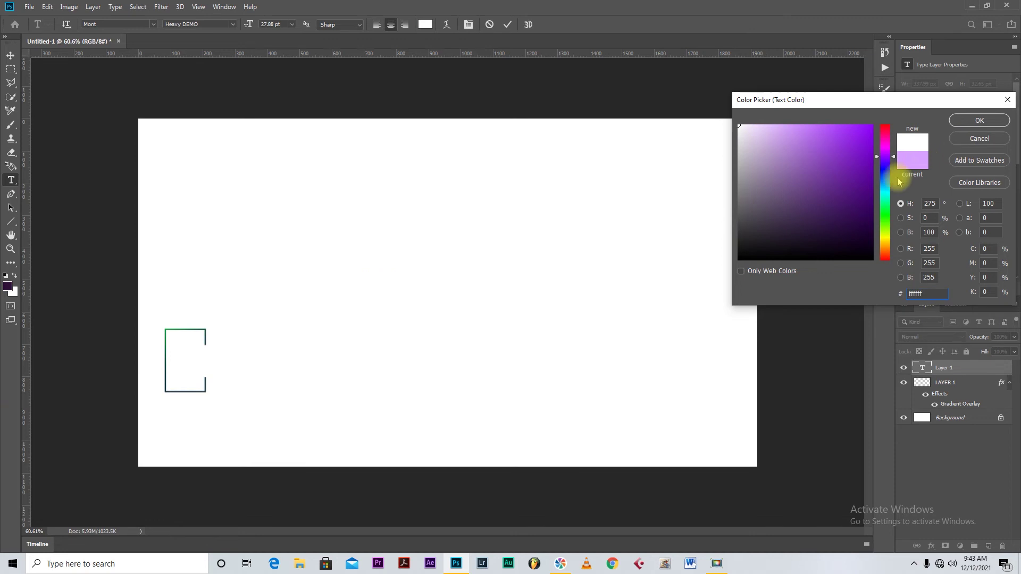
{"action": "left_click", "coordinate": [873, 250]}
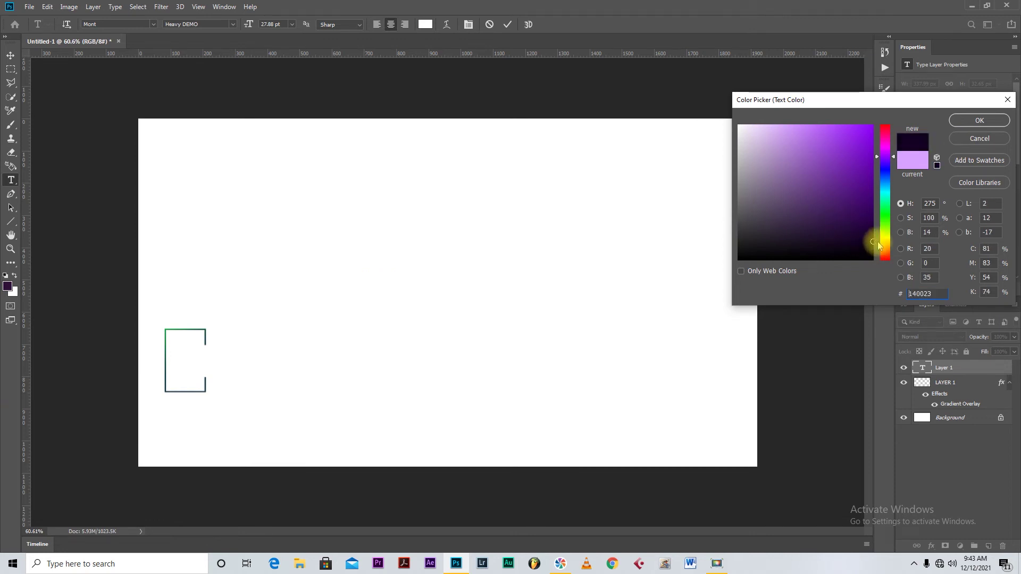
{"action": "left_click", "coordinate": [872, 242]}
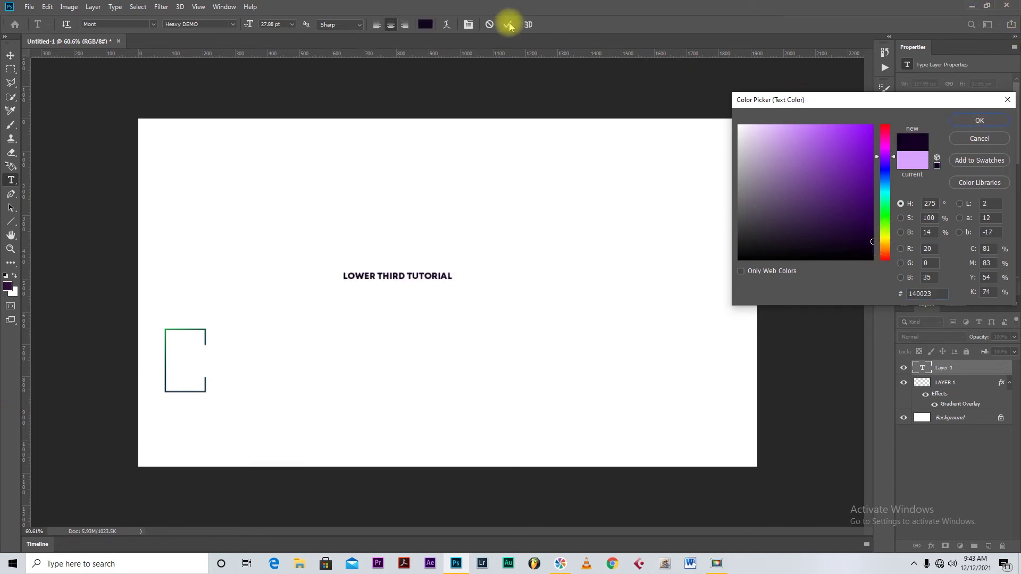
{"action": "left_click", "coordinate": [979, 121]}
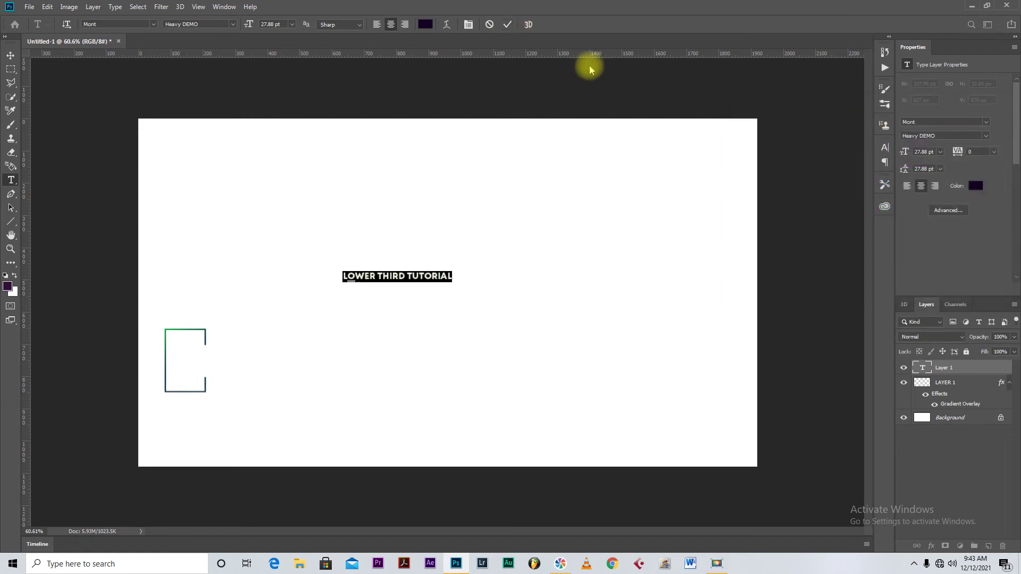
{"action": "left_click", "coordinate": [510, 25]}
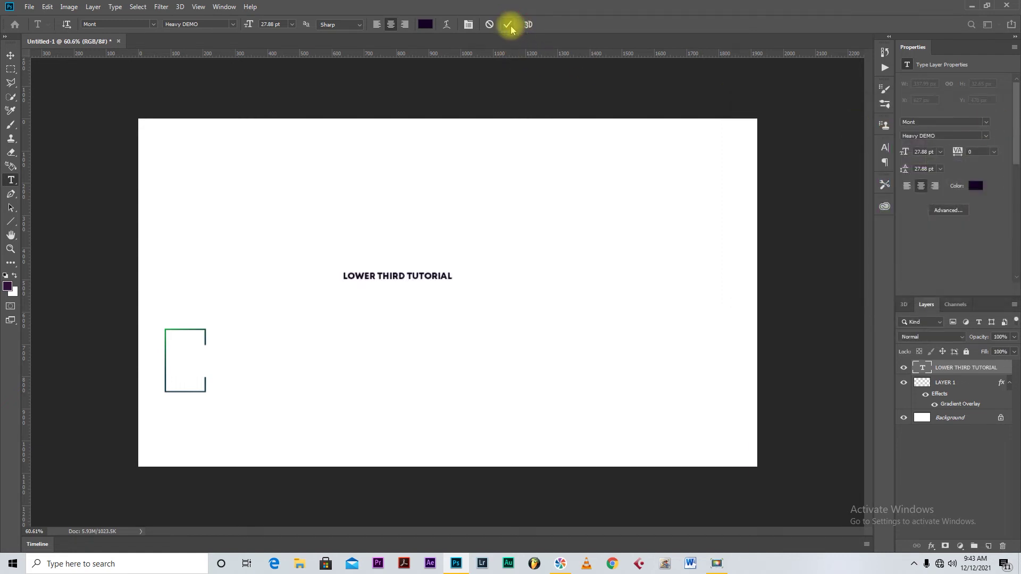
Step: Move the LOWER THIRD TUTORIAL text into the upper part of the frame's gap, at about X 101 px, Y 712 px
{"action": "left_click", "coordinate": [9, 56]}
{"action": "left_click_drag", "start_coordinate": [386, 279], "coordinate": [220, 359]}
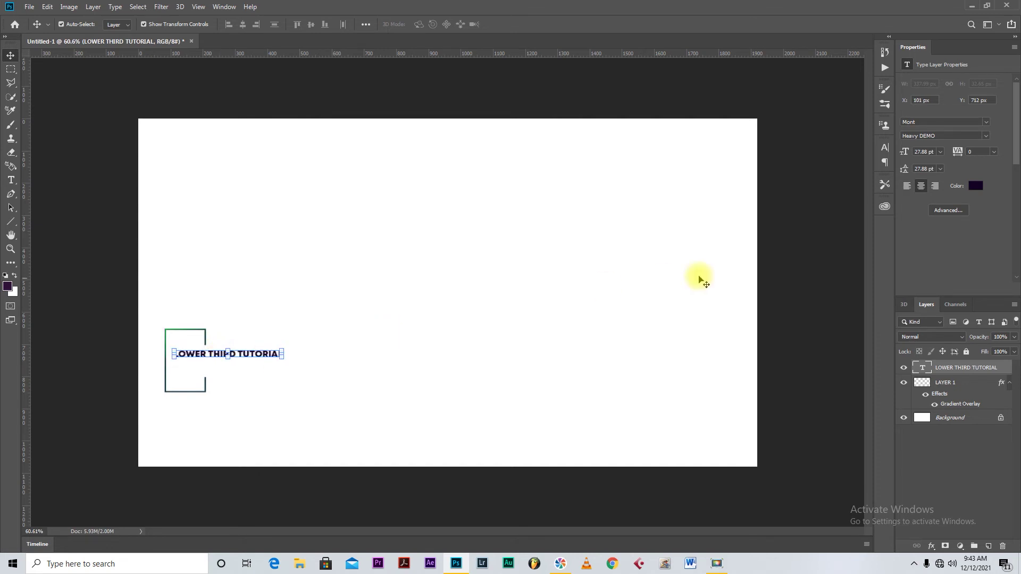
{"action": "left_click", "coordinate": [794, 283]}
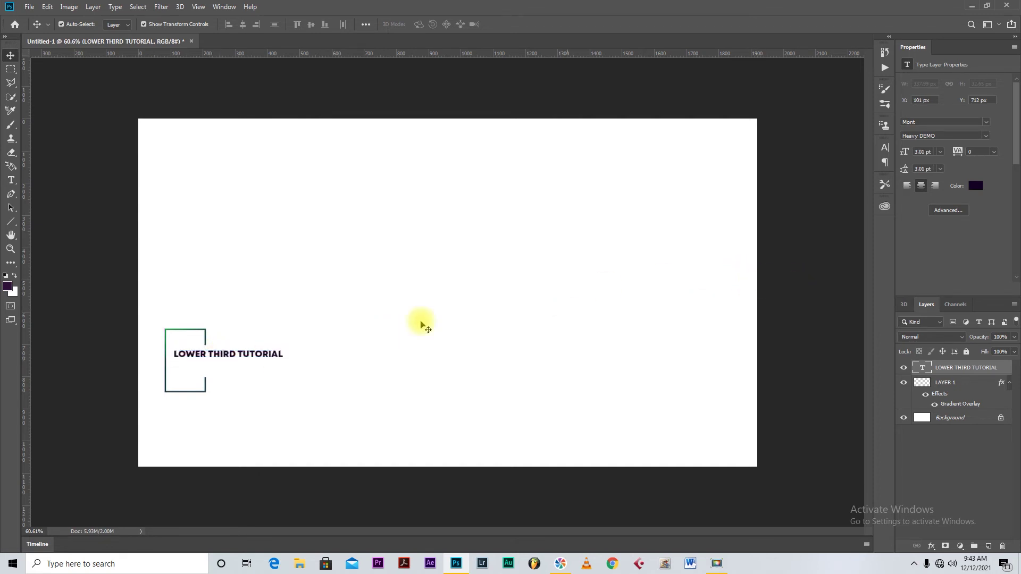
Step: Add a second text line reading "PASHA mEDIA" in the empty canvas area and enlarge it to about 38.07 pt
{"action": "left_click", "coordinate": [11, 180]}
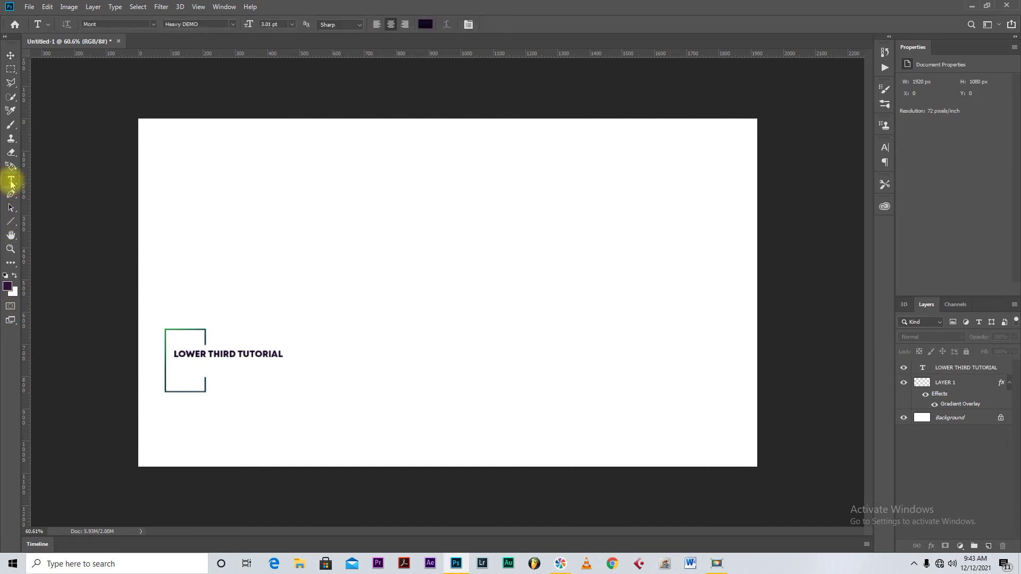
{"action": "left_click", "coordinate": [390, 269]}
{"action": "type", "text": "P"}
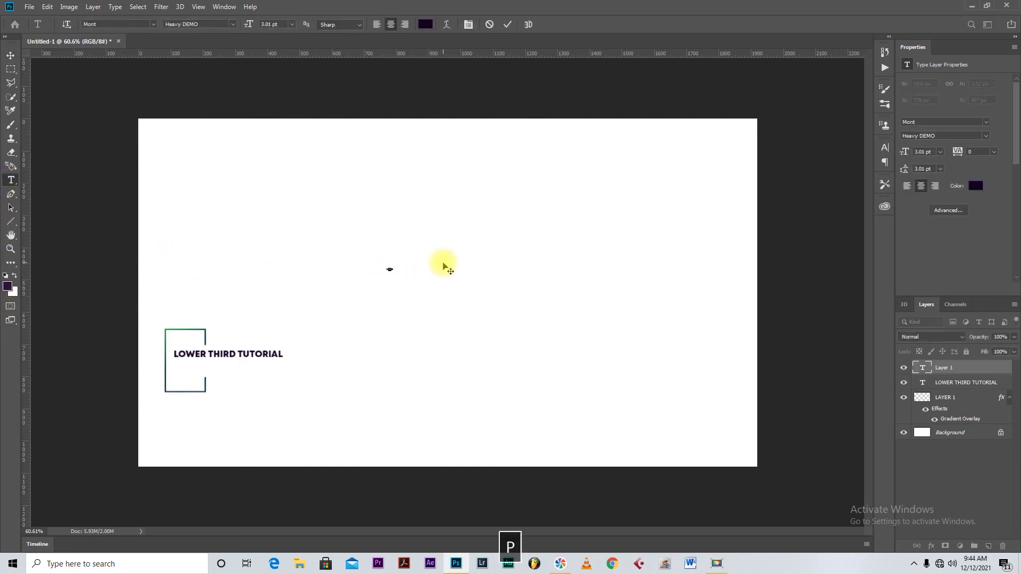
{"action": "key", "text": "Caps_Lock"}
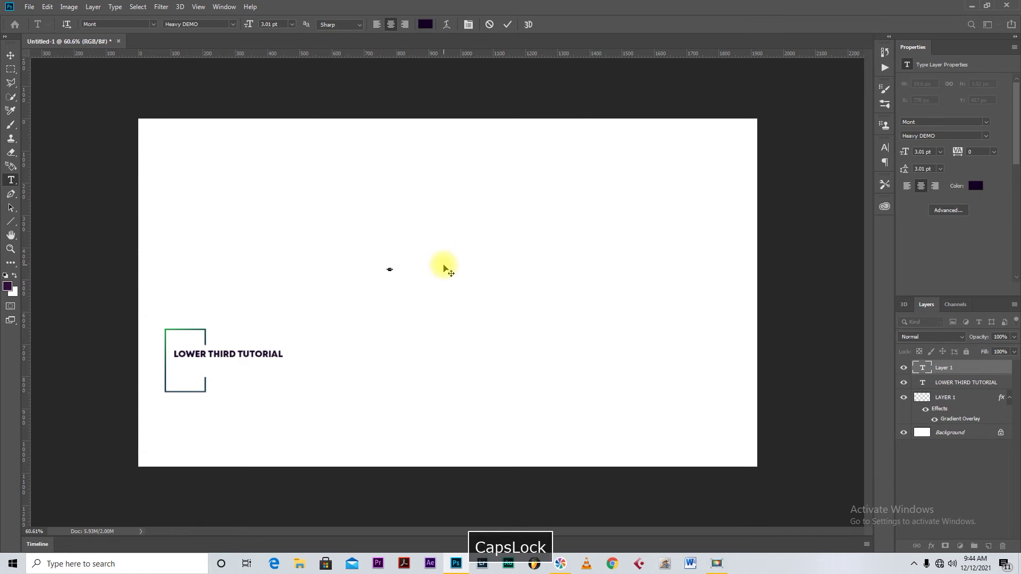
{"action": "type", "text": "AM"}
{"action": "key", "text": "Caps_Lock"}
{"action": "type", "text": "A"}
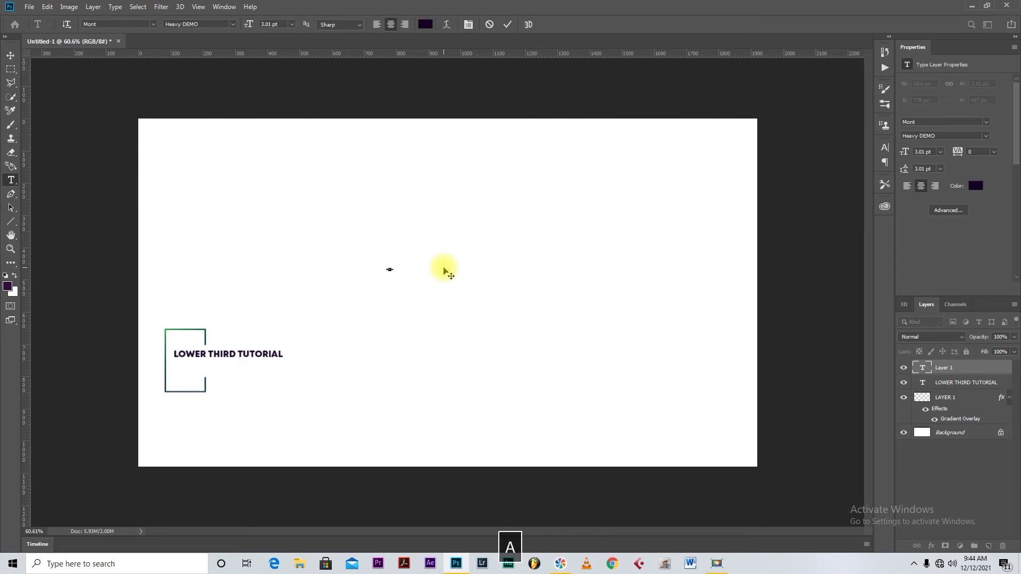
{"action": "key", "text": "ctrl+a"}
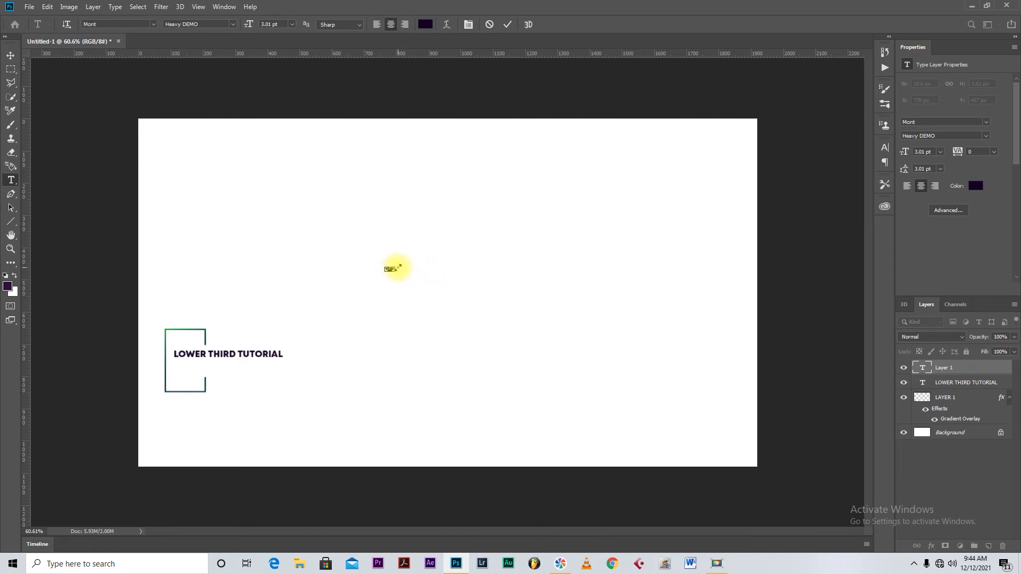
{"action": "left_click_drag", "start_coordinate": [398, 267], "coordinate": [474, 242]}
Step: Capitalise the M so the second line reads PASHA MEDIA, and place it directly below LOWER THIRD TUTORIAL at about X 133 px, Y 747 px
{"action": "left_click", "coordinate": [431, 265]}
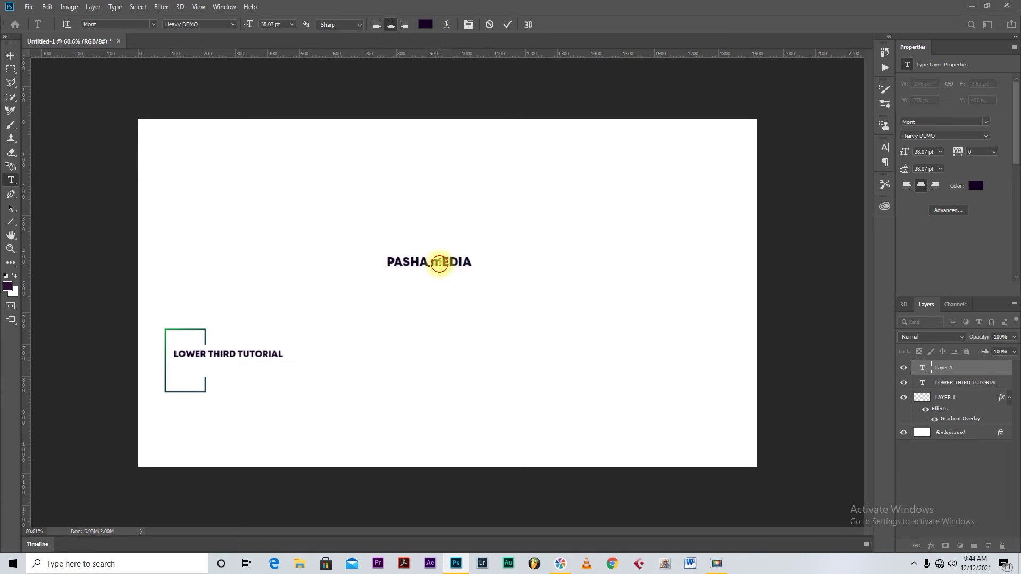
{"action": "key", "text": "BackSpace"}
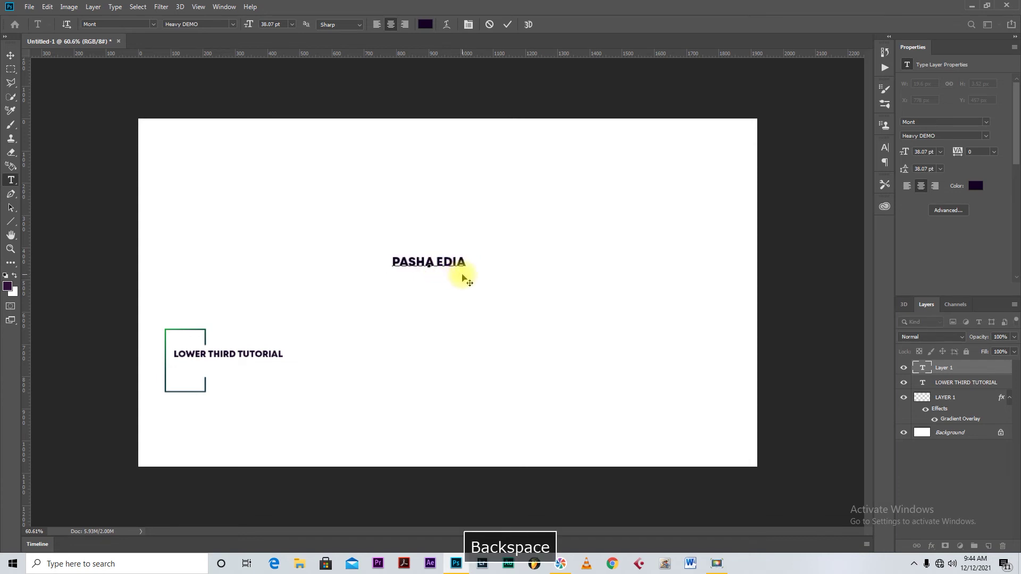
{"action": "type", "text": "M"}
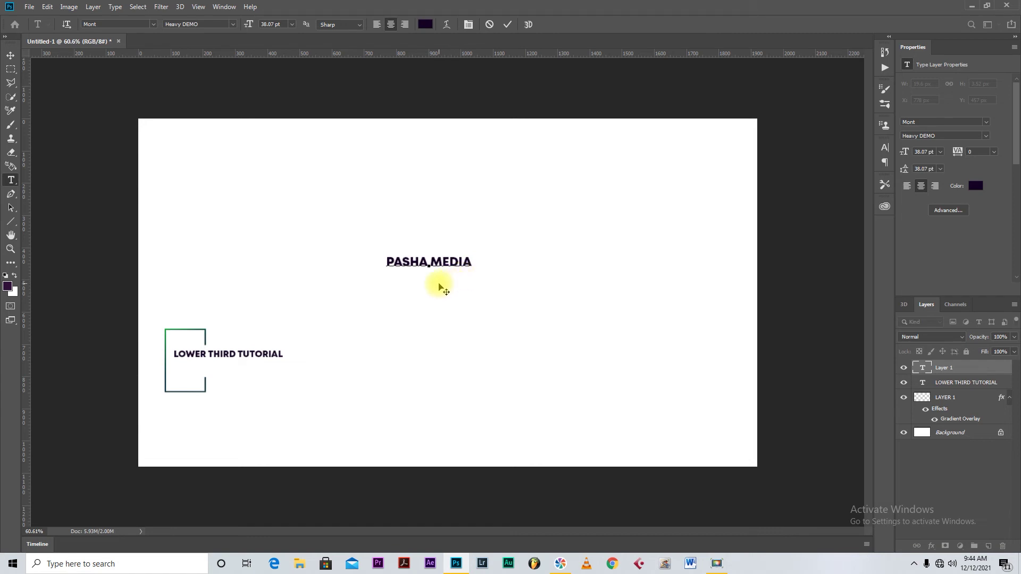
{"action": "left_click_drag", "start_coordinate": [438, 289], "coordinate": [238, 394]}
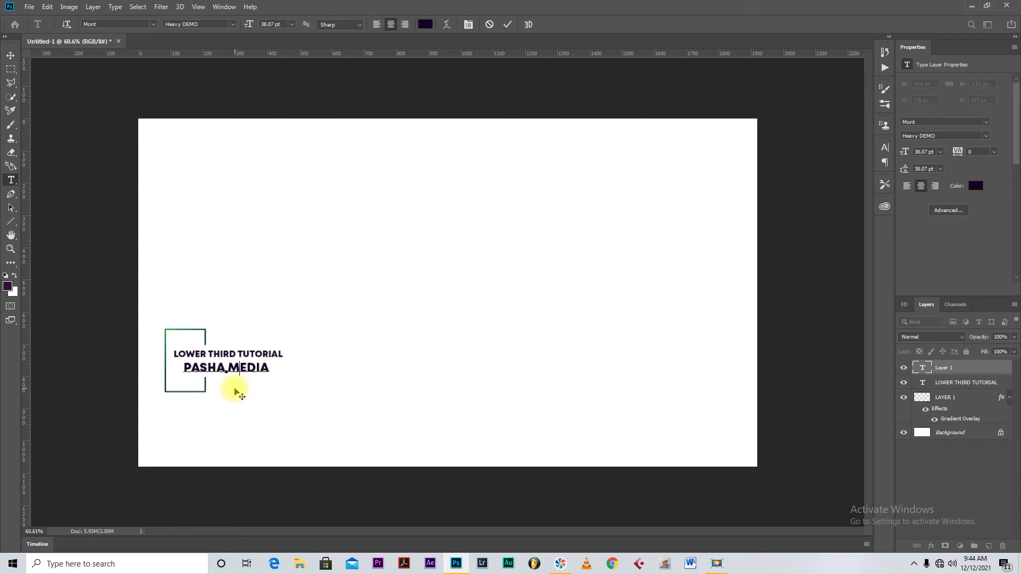
{"action": "left_click", "coordinate": [508, 24]}
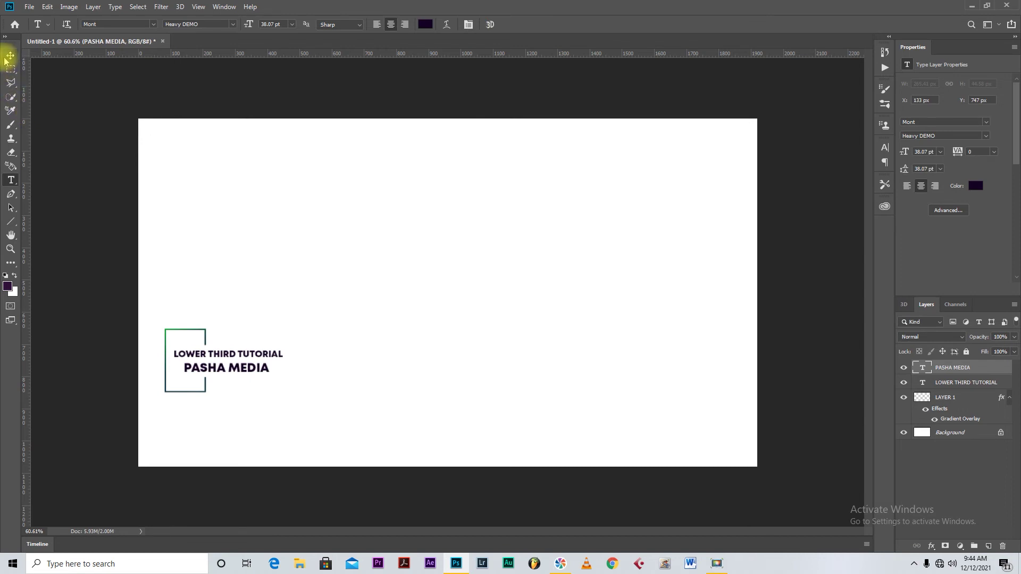
Step: Collapse the effects list of LAYER 1 and hide the Background layer
{"action": "left_click", "coordinate": [10, 249]}
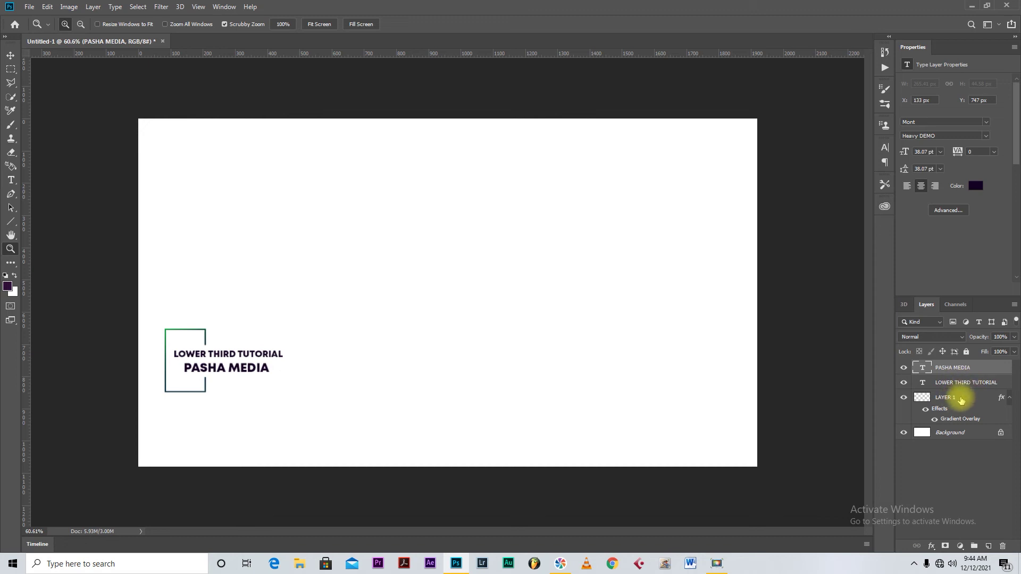
{"action": "left_click", "coordinate": [1010, 399]}
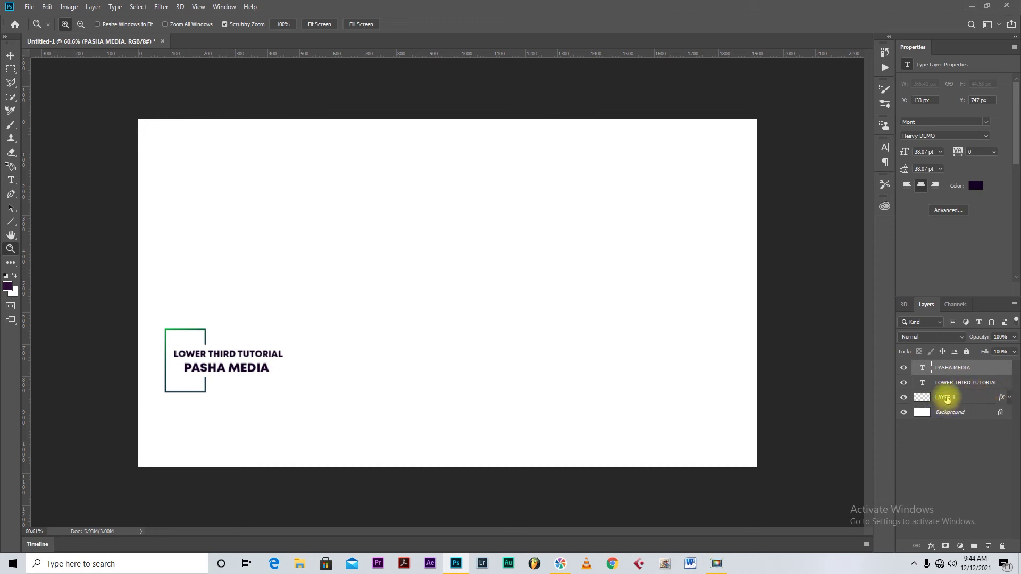
{"action": "left_click", "coordinate": [927, 419]}
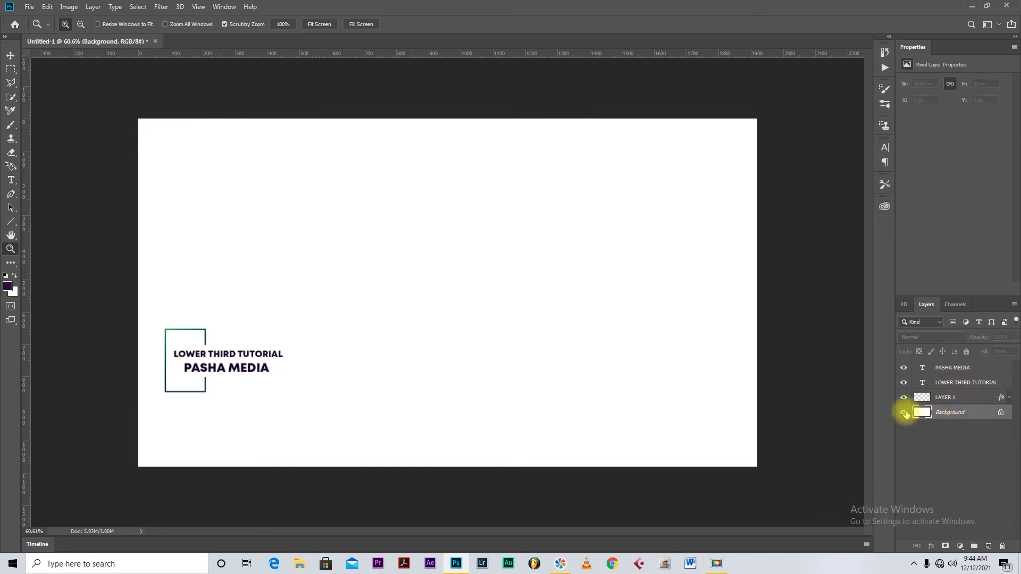
{"action": "left_click", "coordinate": [905, 414]}
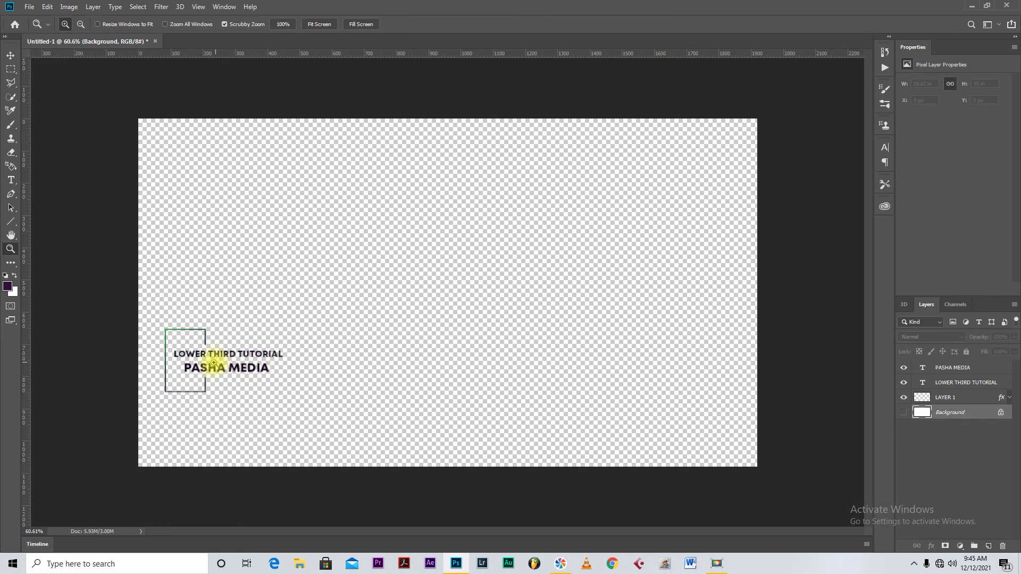
Step: Select the LAYER 1 frame layer together with the LOWER THIRD TUTORIAL and PASHA MEDIA text layers
{"action": "left_click", "coordinate": [11, 55]}
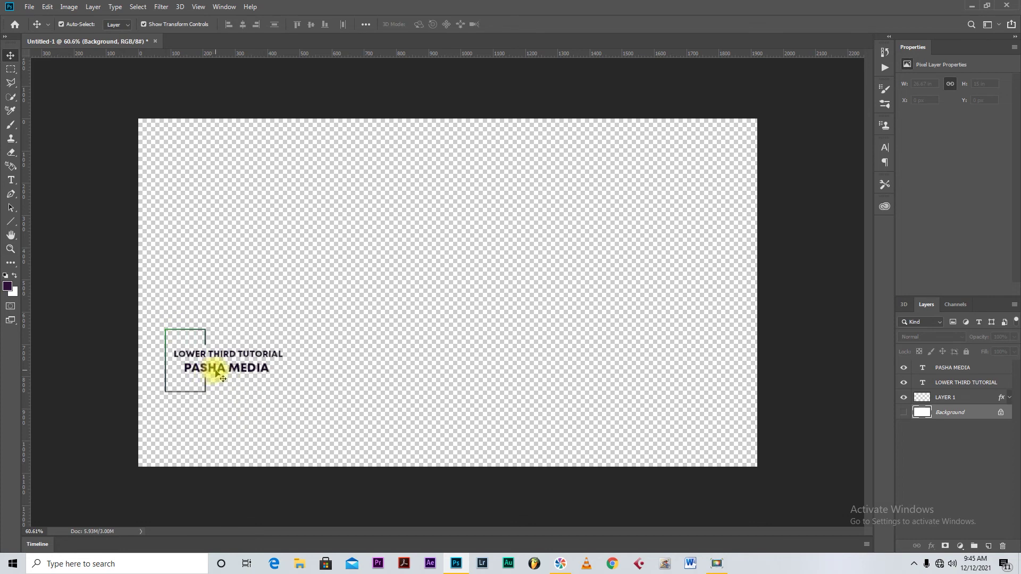
{"action": "left_click", "coordinate": [944, 397]}
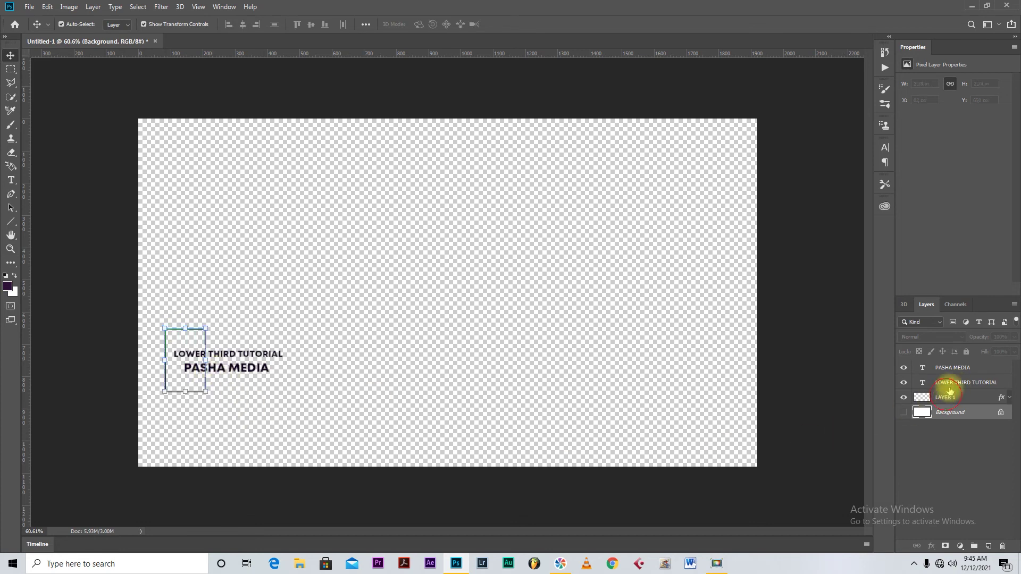
{"action": "left_click", "coordinate": [954, 368], "text": "shift"}
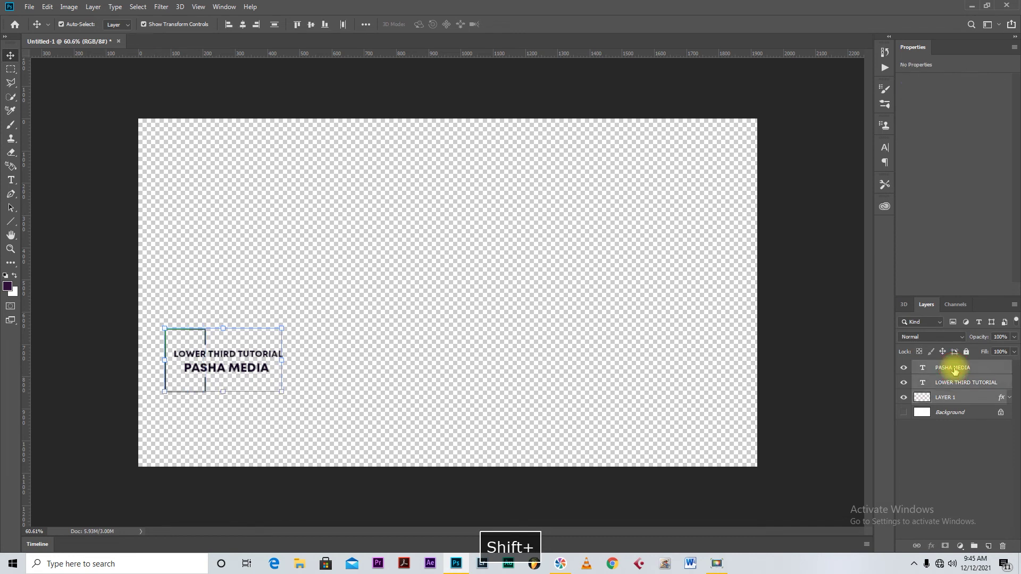
Step: Save the document to the Desktop as a Photoshop PSD file named "lOWER THIRD TITLE", keeping layers and Maximize Compatibility enabled
{"action": "left_click", "coordinate": [30, 8]}
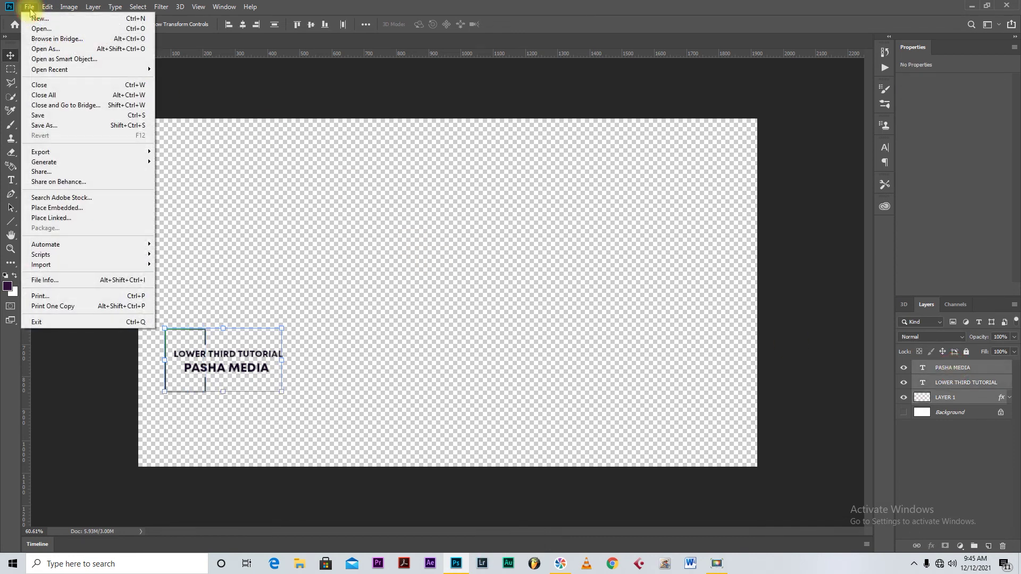
{"action": "left_click", "coordinate": [59, 128]}
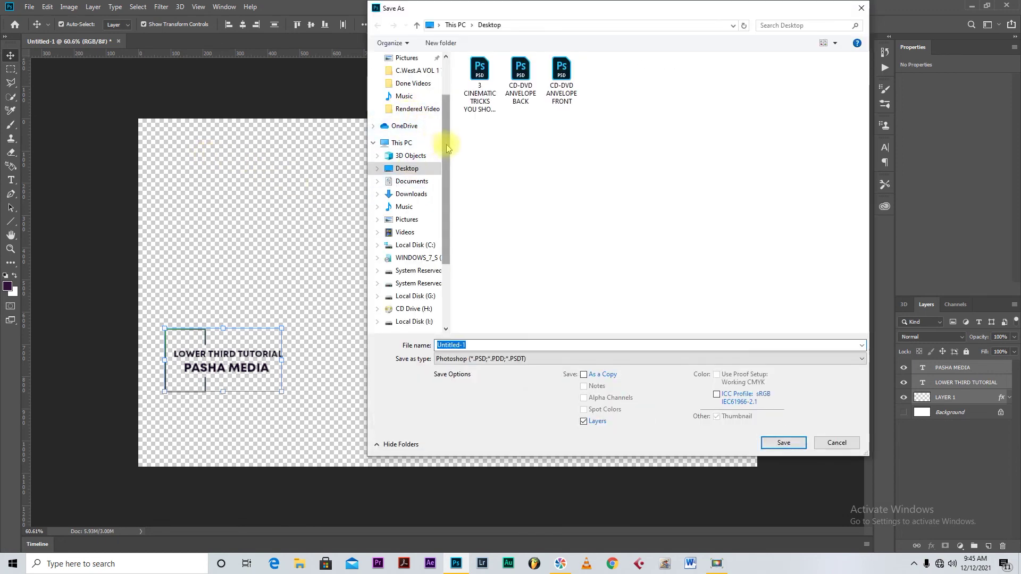
{"action": "scroll", "coordinate": [447, 148], "scroll_direction": "up", "scroll_amount": 2}
{"action": "left_click", "coordinate": [423, 79]}
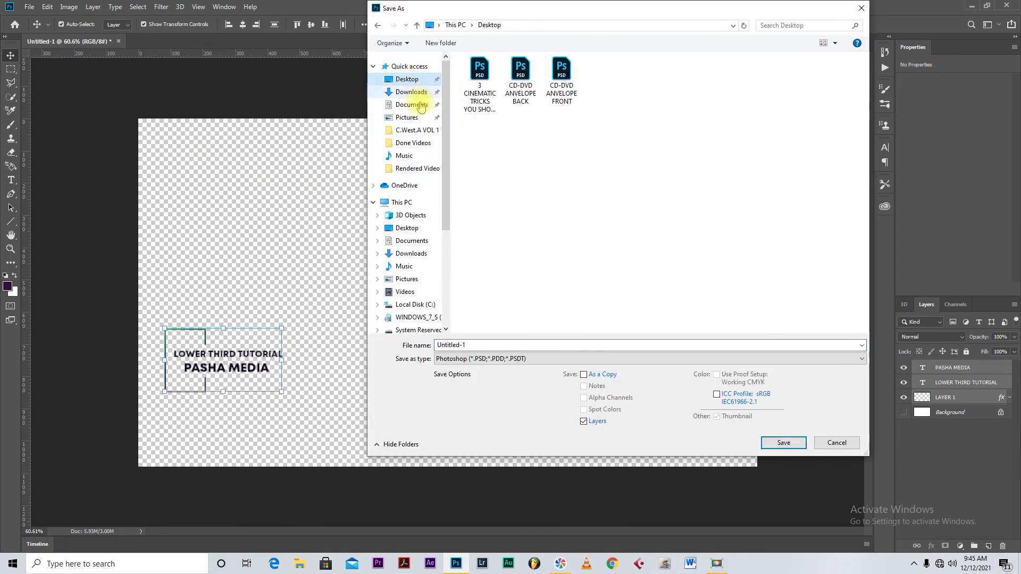
{"action": "double_click", "coordinate": [479, 345]}
{"action": "type", "text": "lO"}
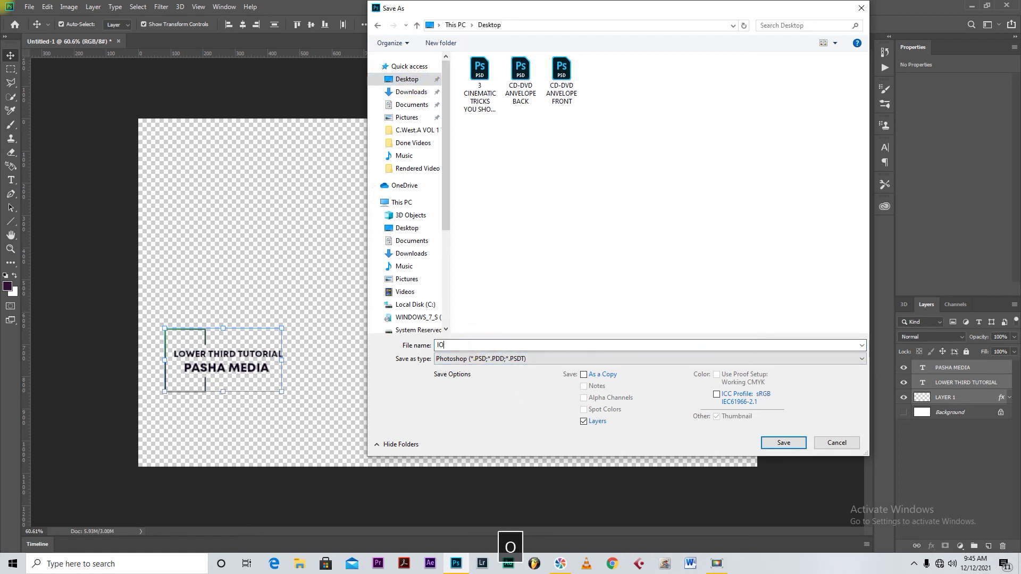
{"action": "type", "text": "WER THIRD TITL"}
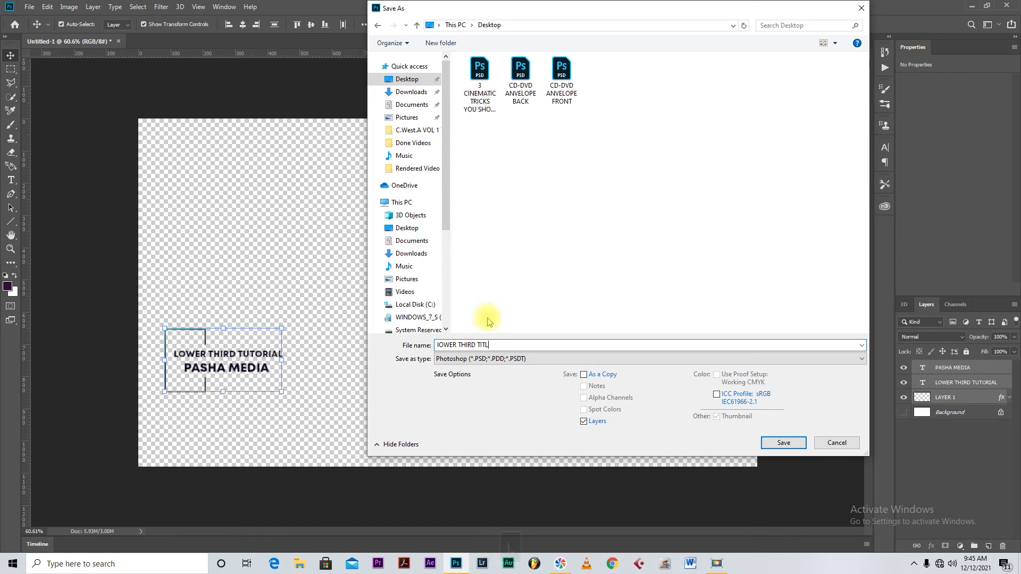
{"action": "type", "text": "E"}
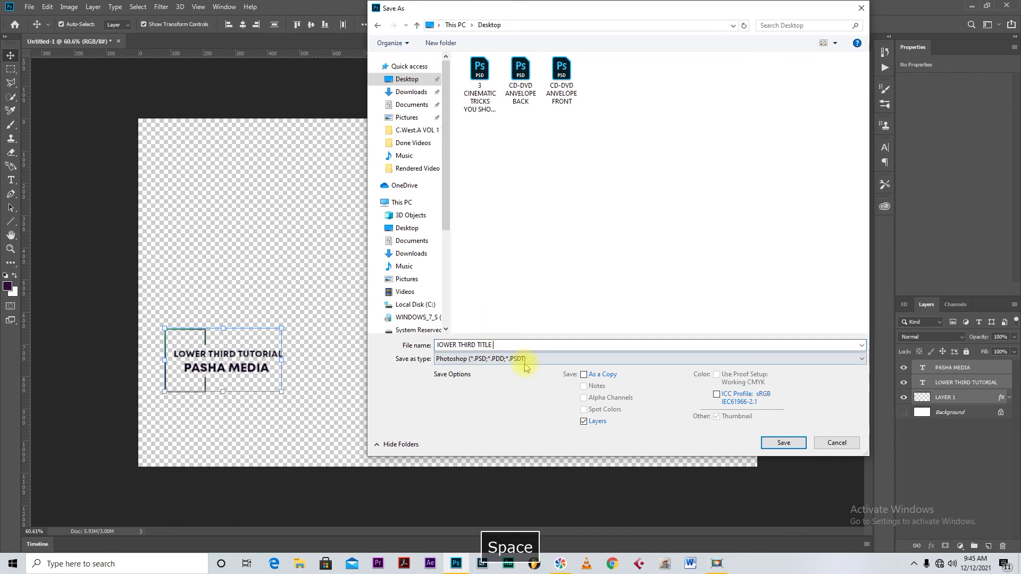
{"action": "left_click", "coordinate": [792, 443]}
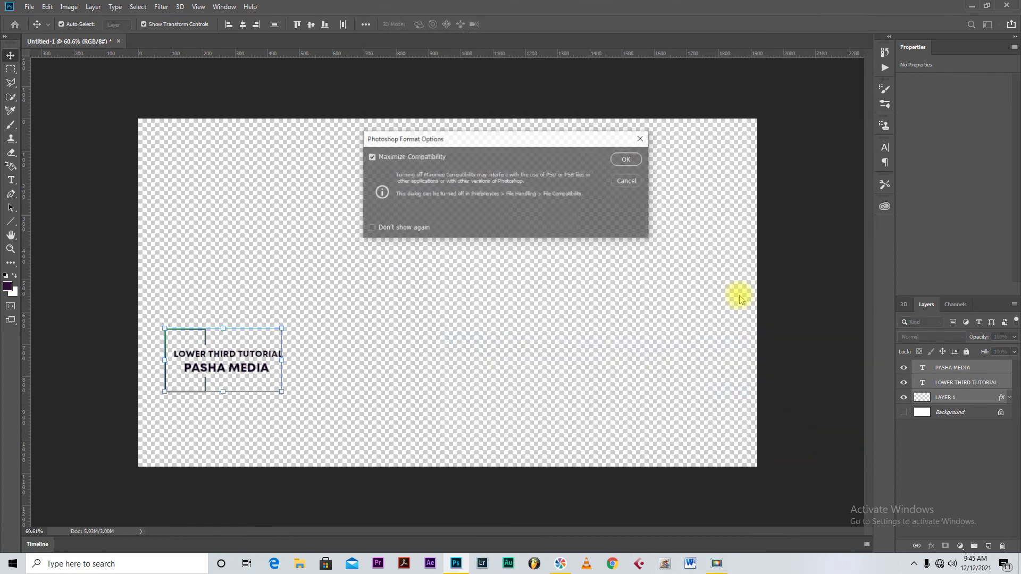
{"action": "key", "text": "Return"}
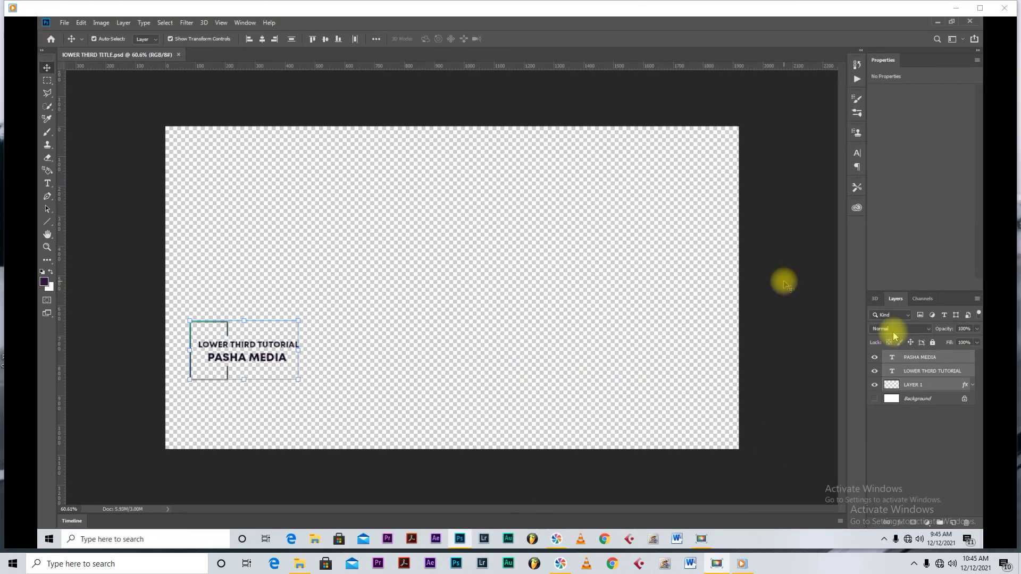